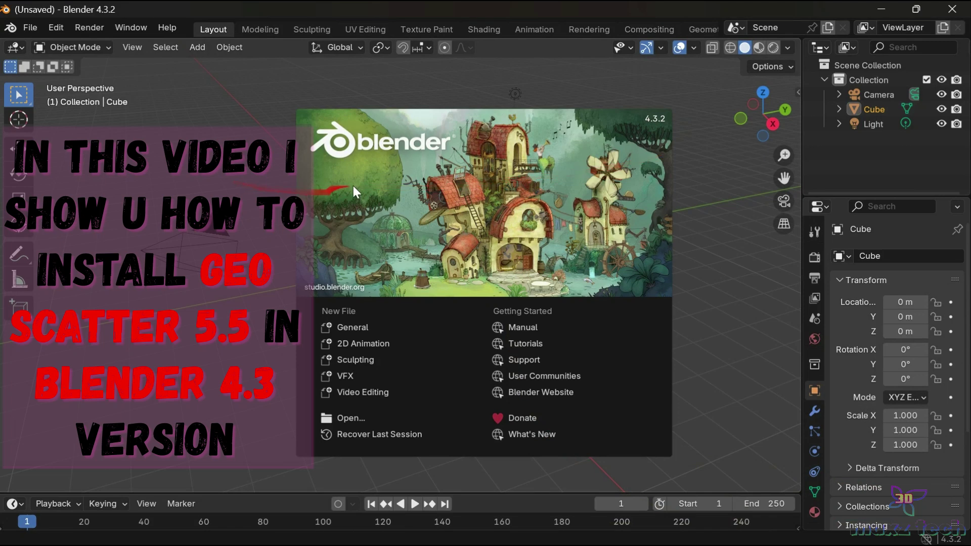
left_click_drag(123, 184, 663, 445)
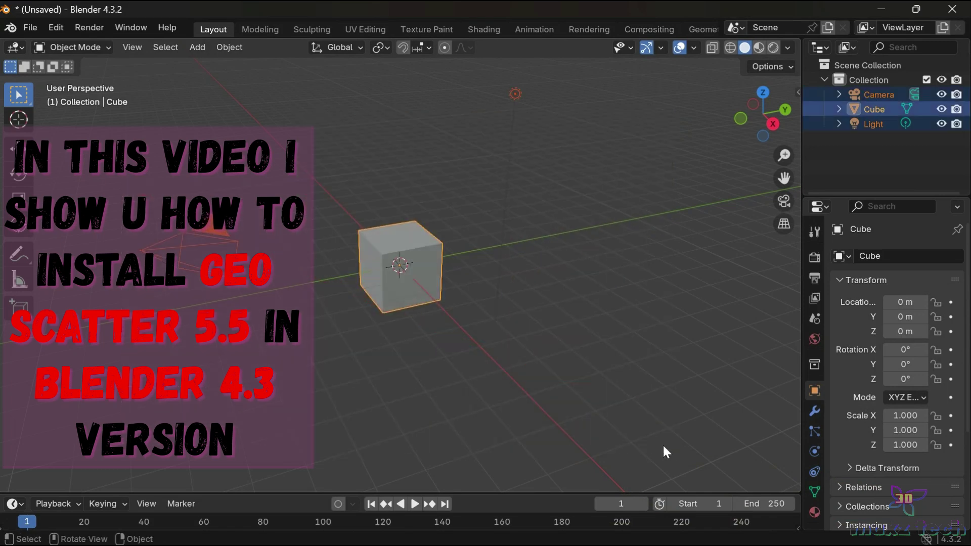
left_click(116, 114)
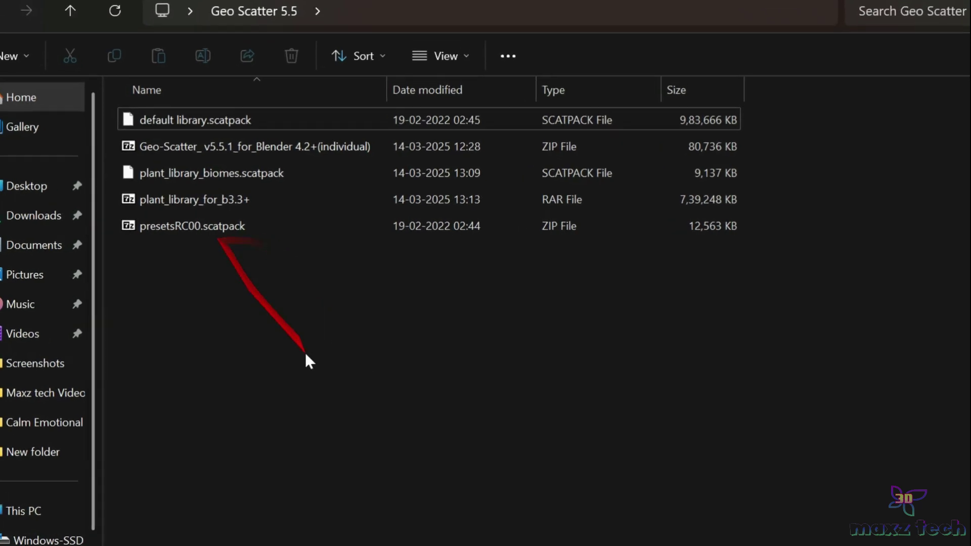
scroll(319, 372, "up", 7, "ctrl")
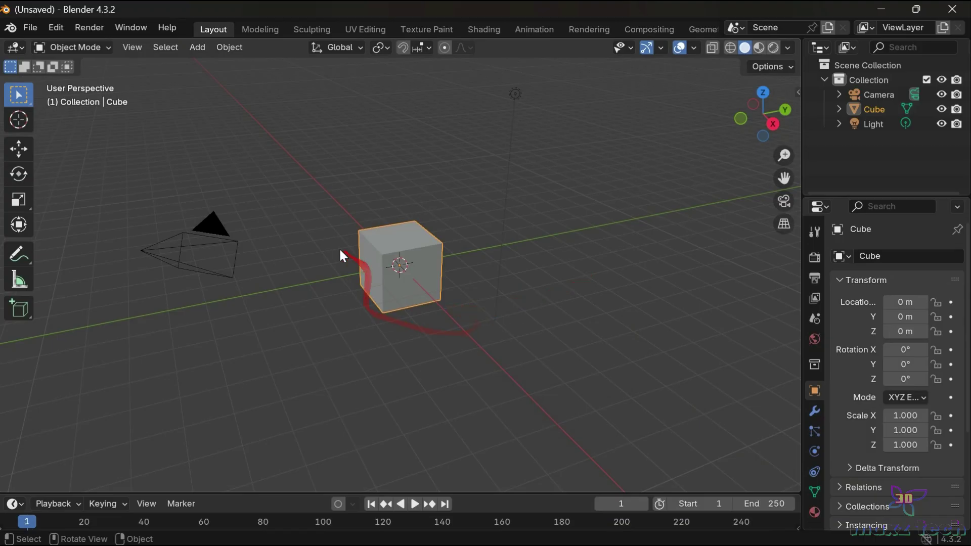
left_click(219, 172)
- Install the add-on file Geo-Scatter_ v5.5.1_for_Blender 4.2+(individual).zip from the Geo Scatter 5.5 folder through the add-on preferences
left_click(56, 27)
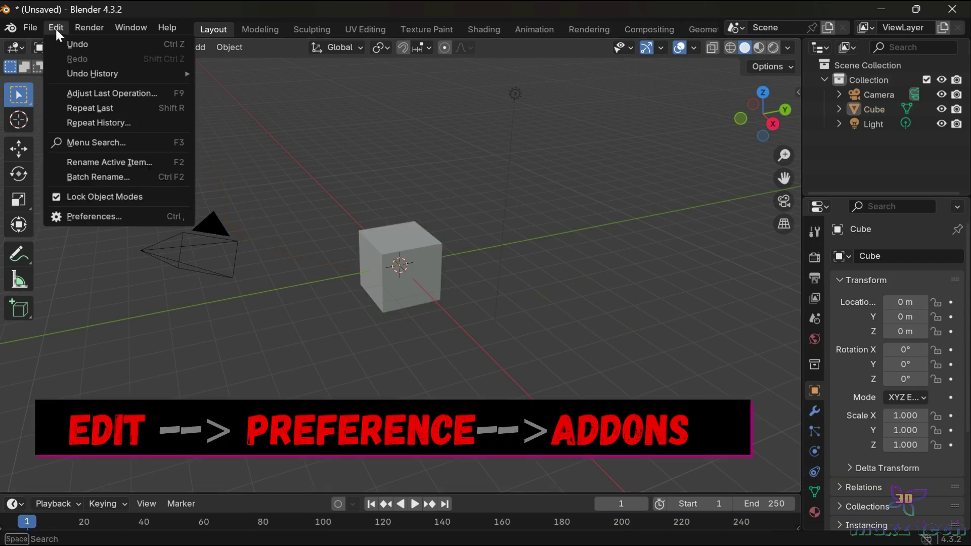
left_click(87, 216)
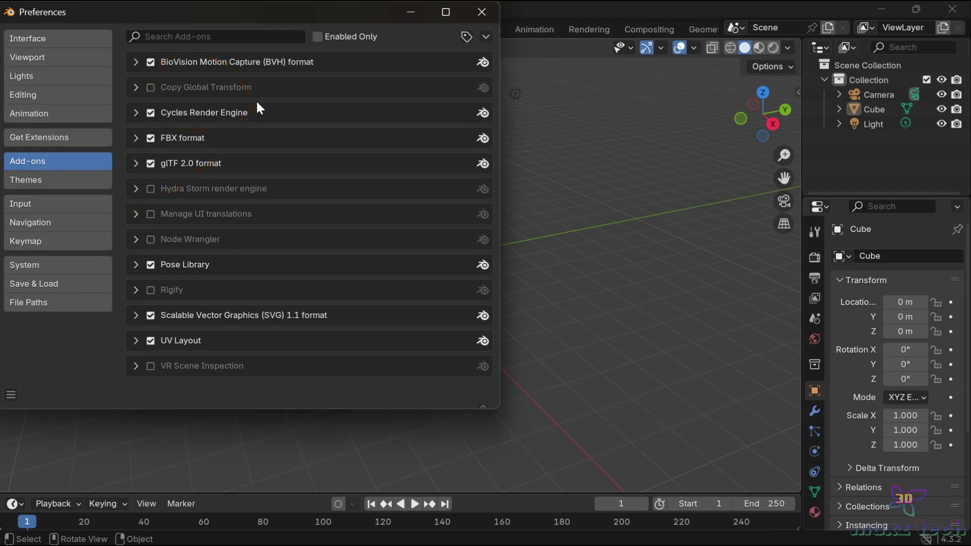
left_click(490, 36)
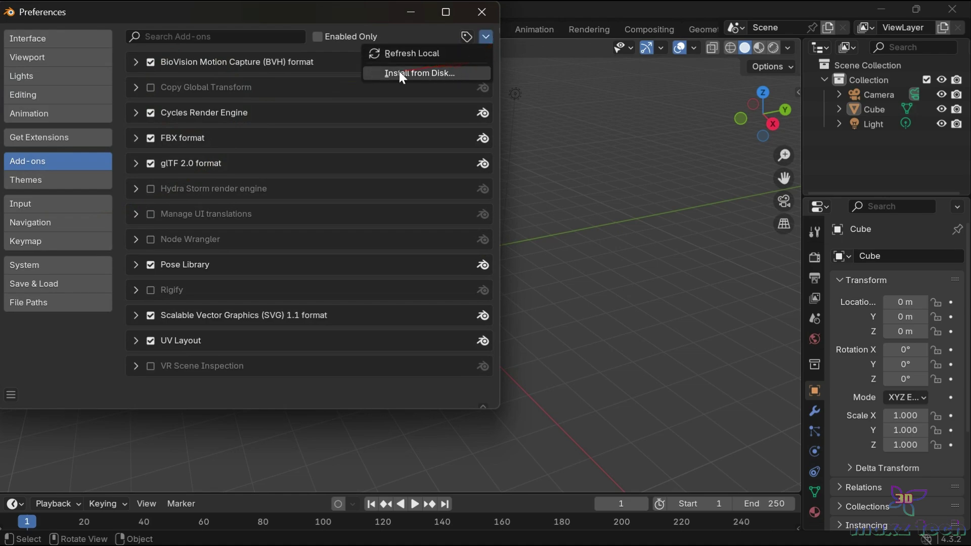
left_click(420, 72)
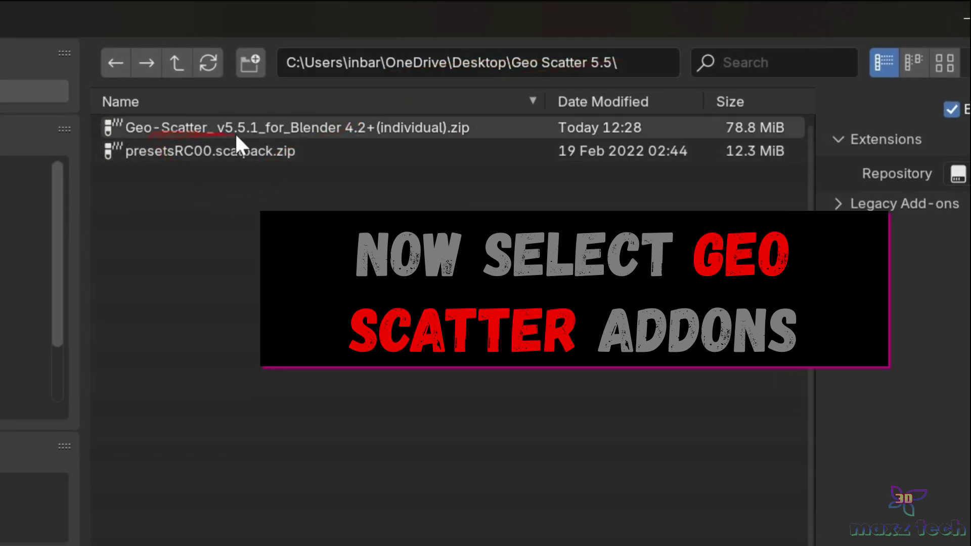
left_click(394, 129)
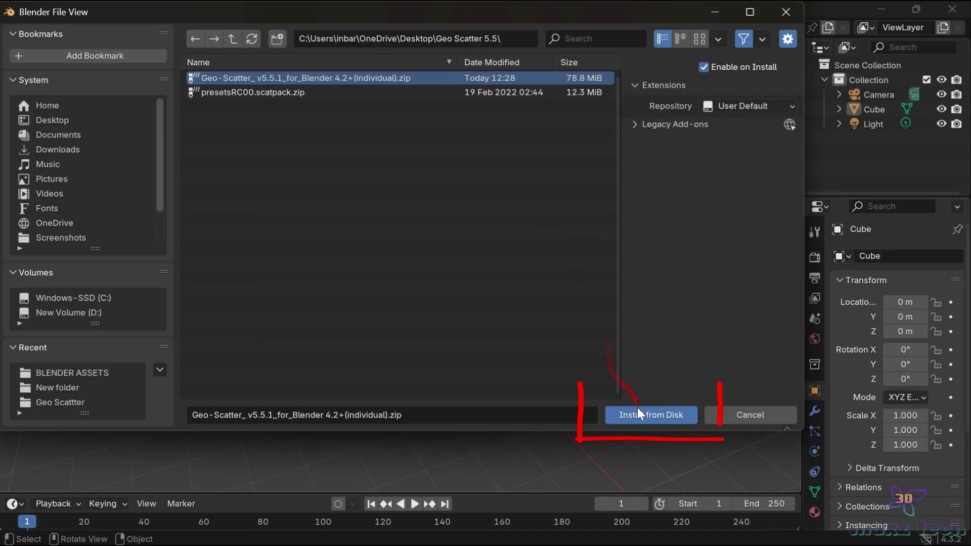
left_click(634, 415)
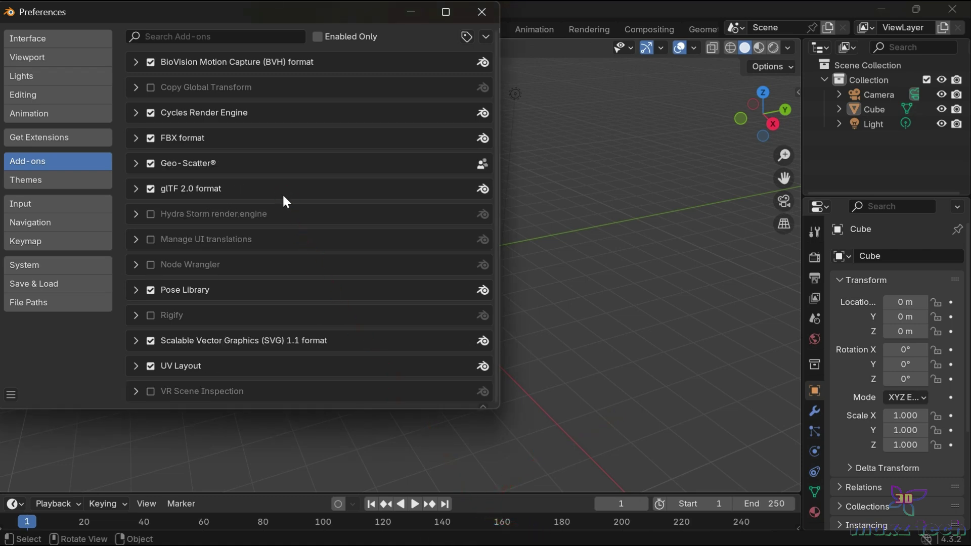
- Check the details of the installed Geo-Scatter add-on, collapse them and close the preferences
left_click(136, 163)
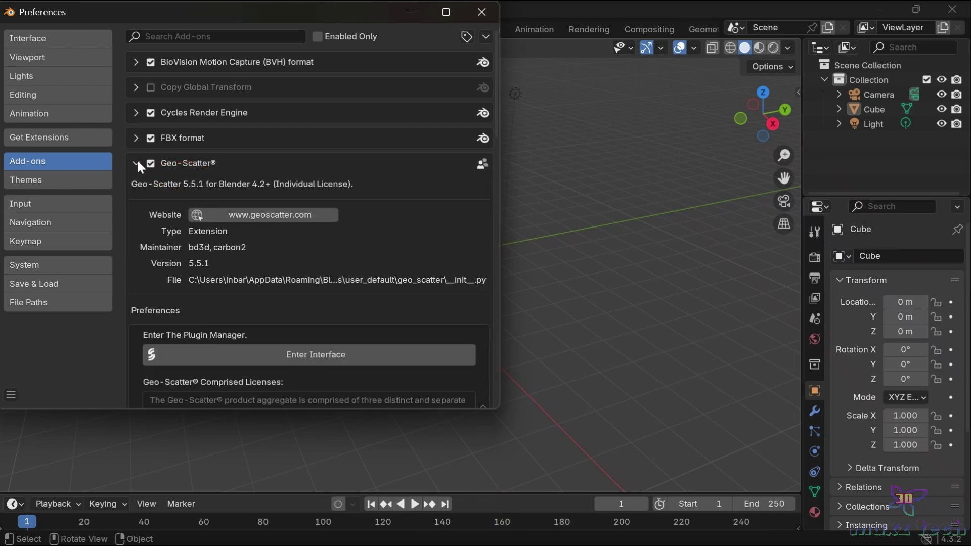
left_click(136, 162)
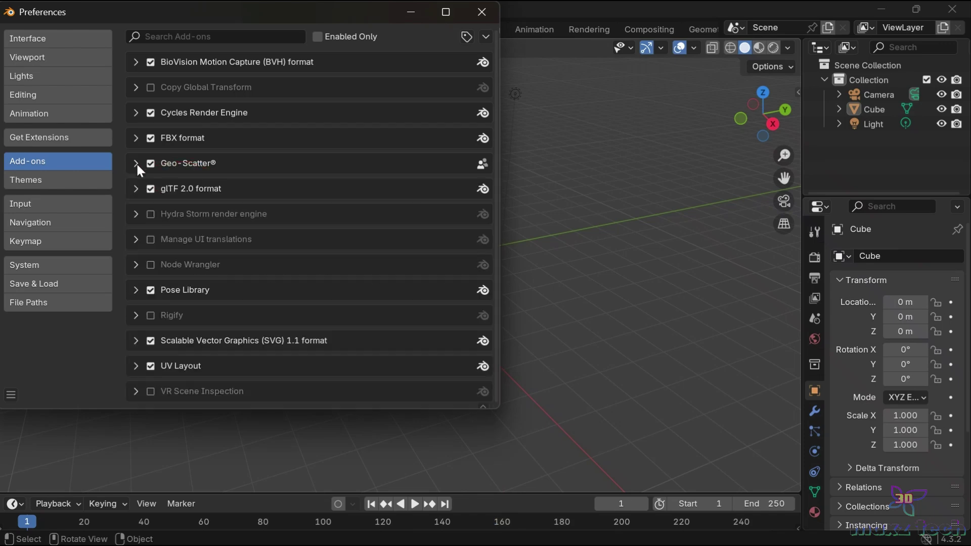
left_click(487, 14)
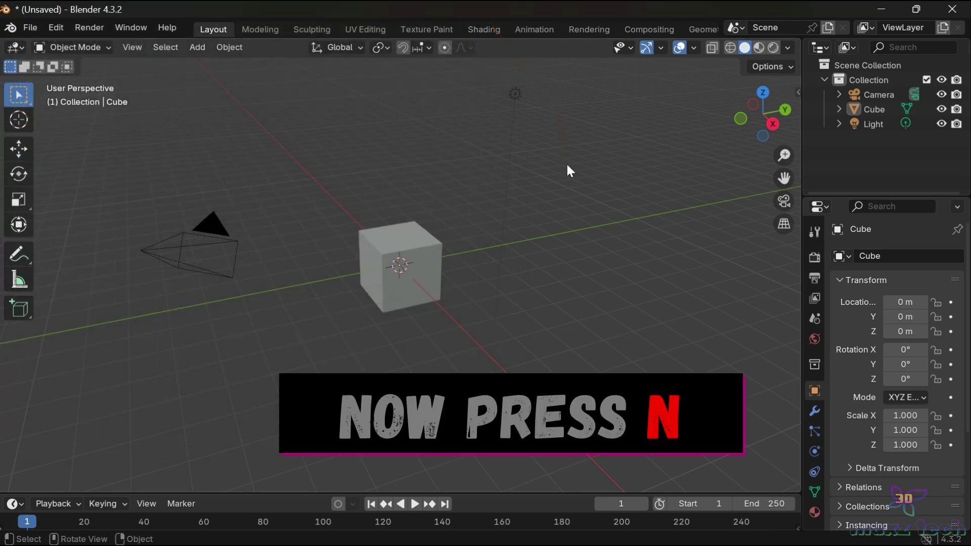
- View the Geo-Scatter emitter settings in the 3D viewport sidebar, and hide the sidebar again
key("n")
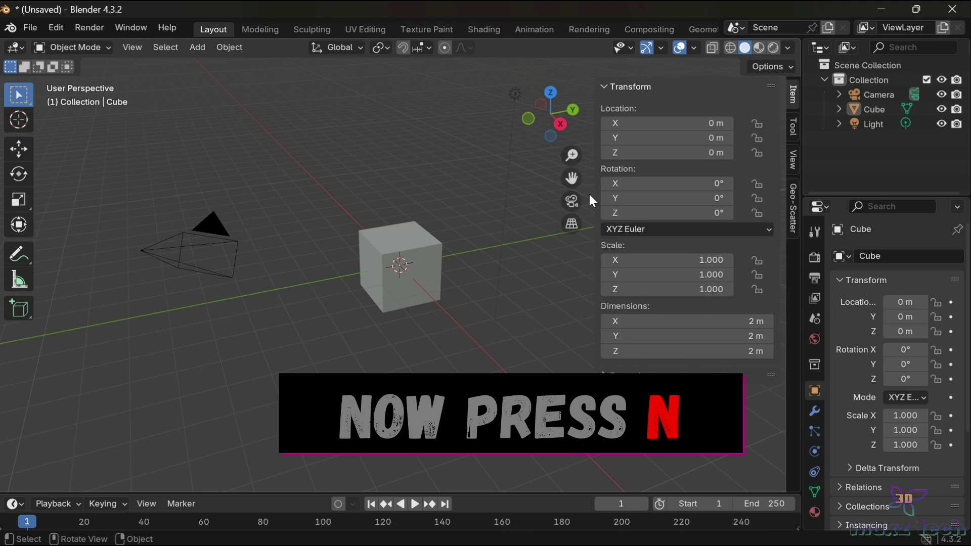
left_click(790, 206)
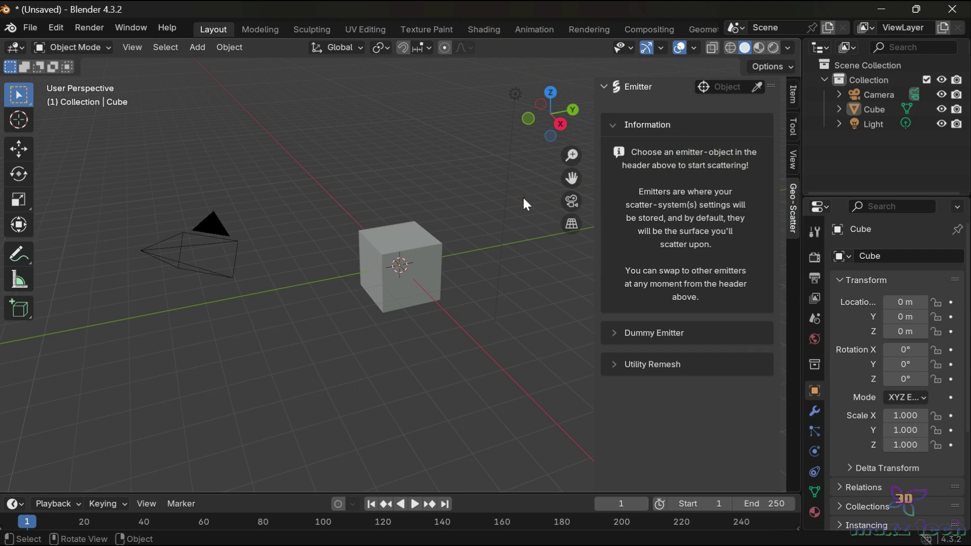
key("n")
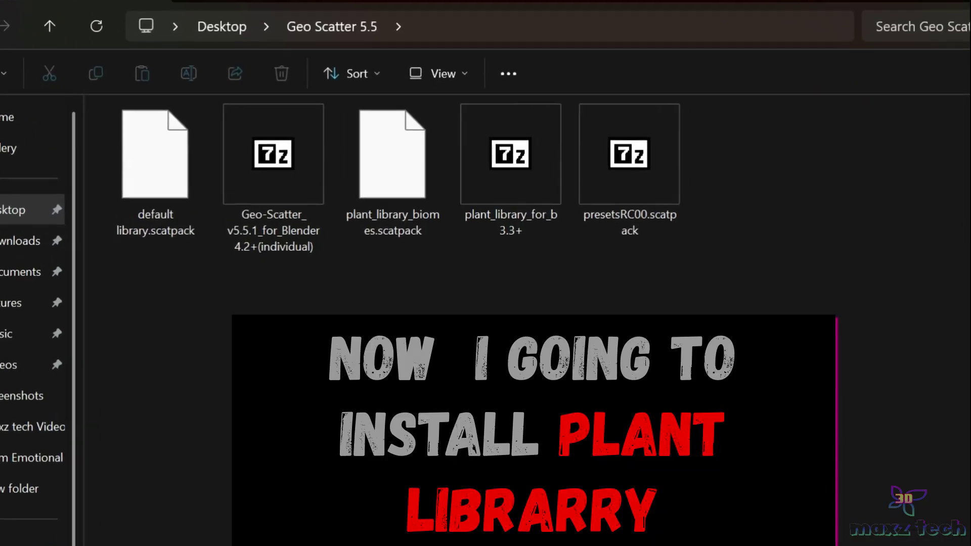
- In File Explorer, open the plant_library_for_b3.3+ archive and browse to D:\BLENDER ASSETS in a separate tab
mouse_move(560, 176)
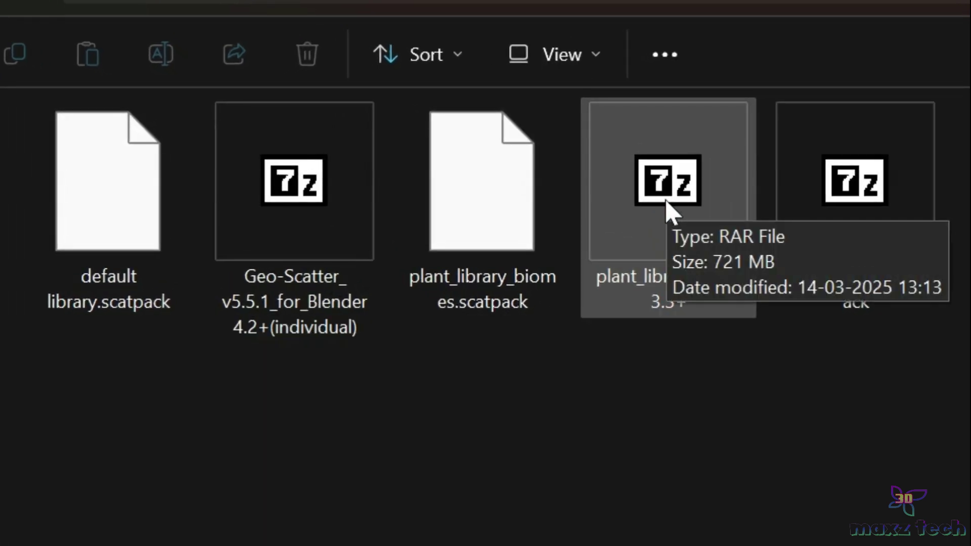
double_click(667, 205)
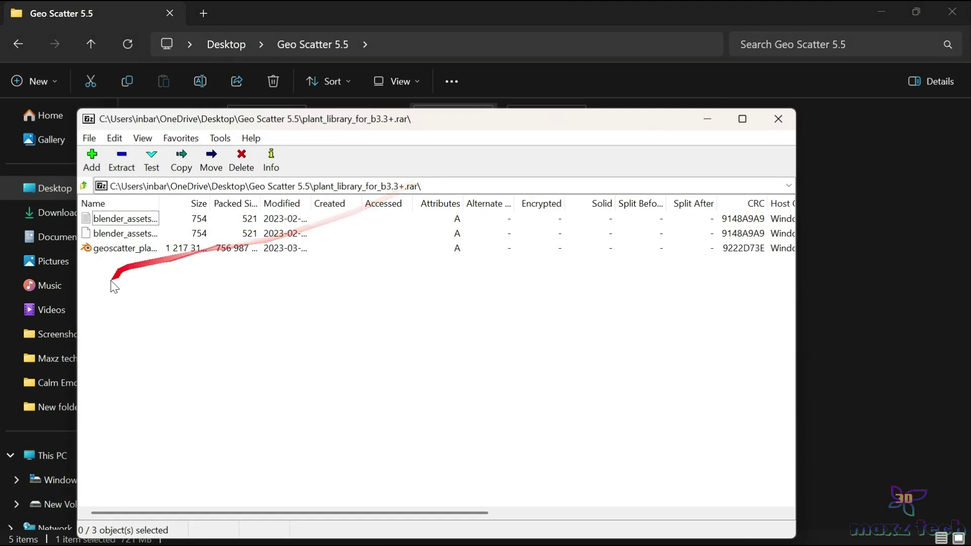
left_click(202, 15)
left_click(447, 147)
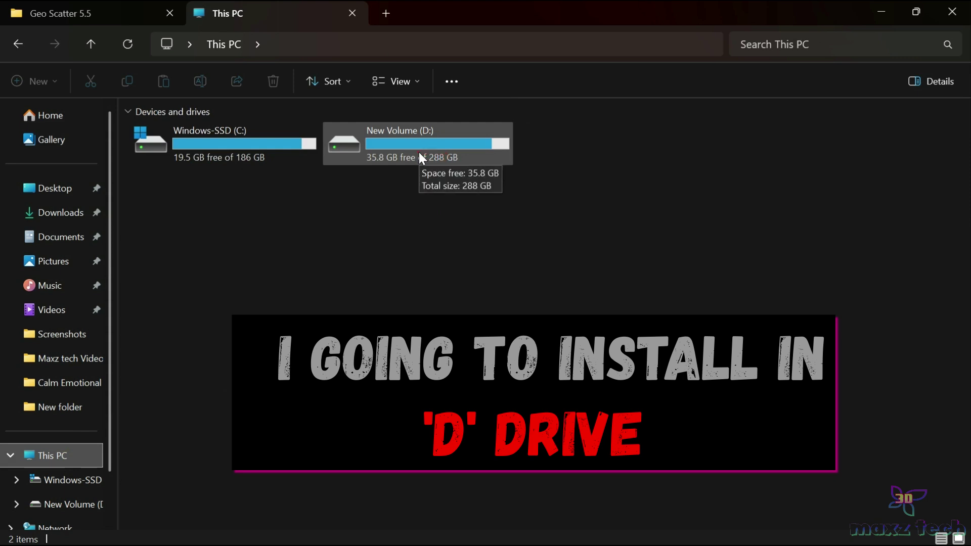
double_click(419, 153)
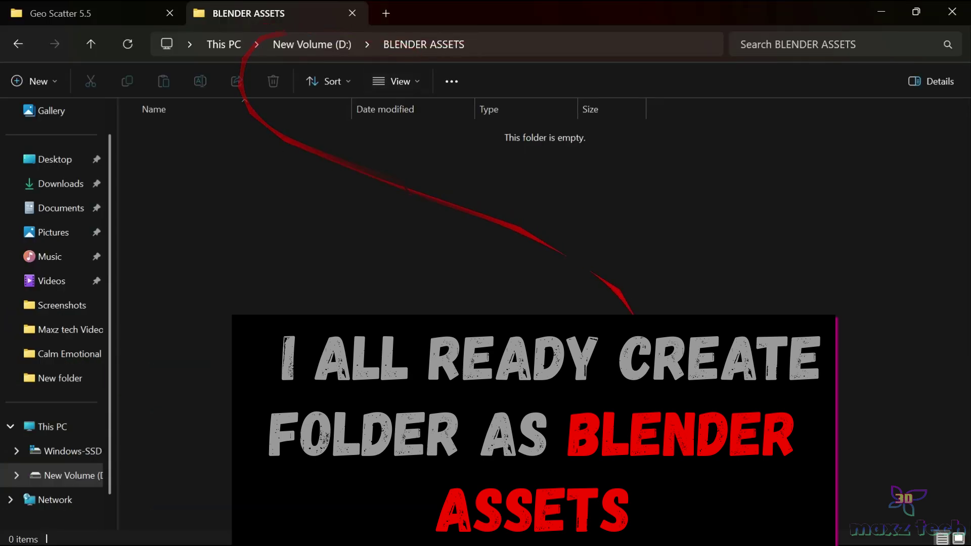
- Extract all files of the plant_library_for_b3.3+ archive from the 7-Zip window into the BLENDER ASSETS folder
key("super")
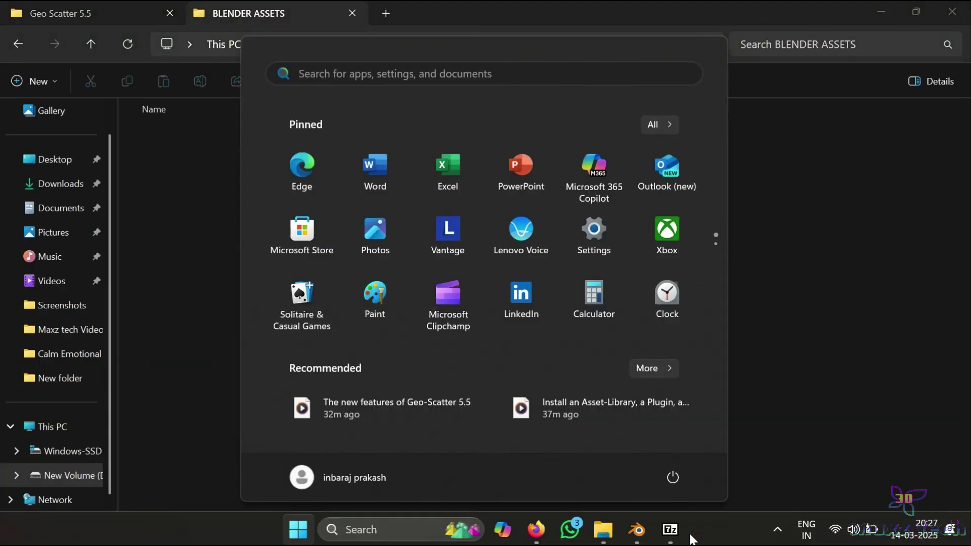
left_click(683, 536)
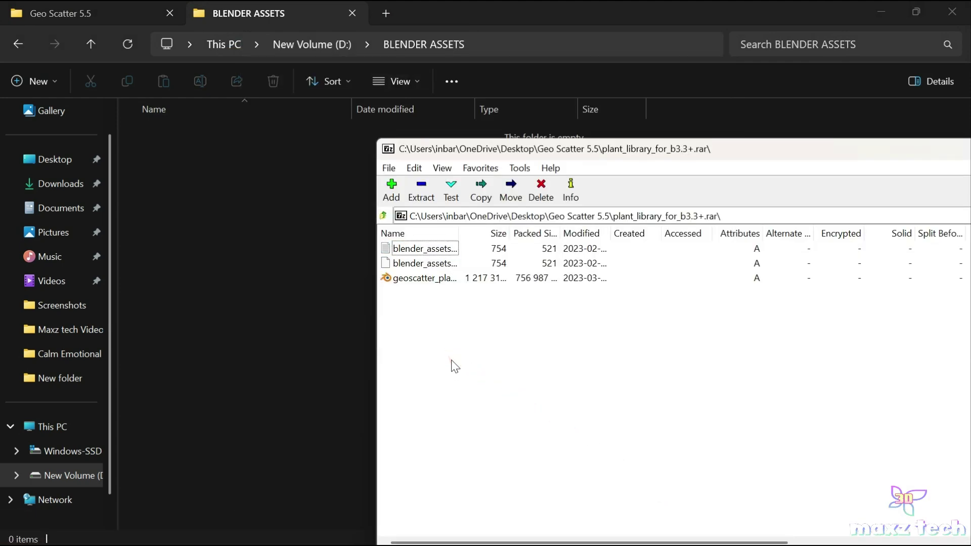
key("ctrl+a")
left_click_drag(428, 258, 283, 238)
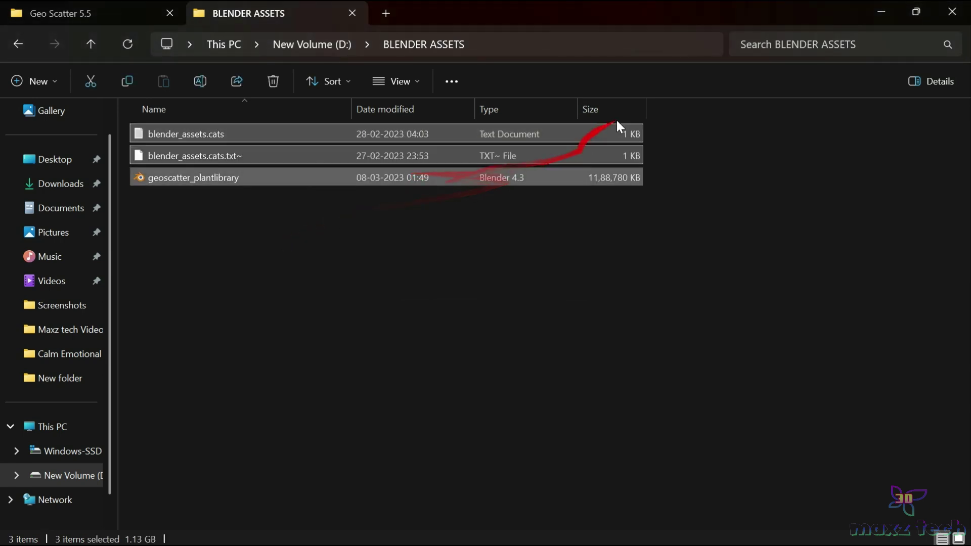
- Switch back to Blender and add the D:\BLENDER ASSETS folder as an asset library in the file path preferences
key("alt+Tab")
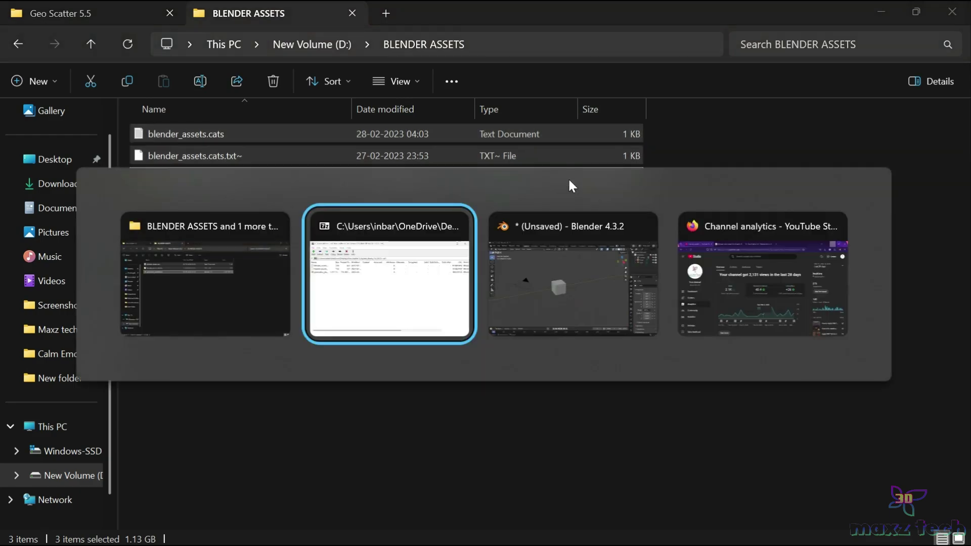
key("alt+Tab")
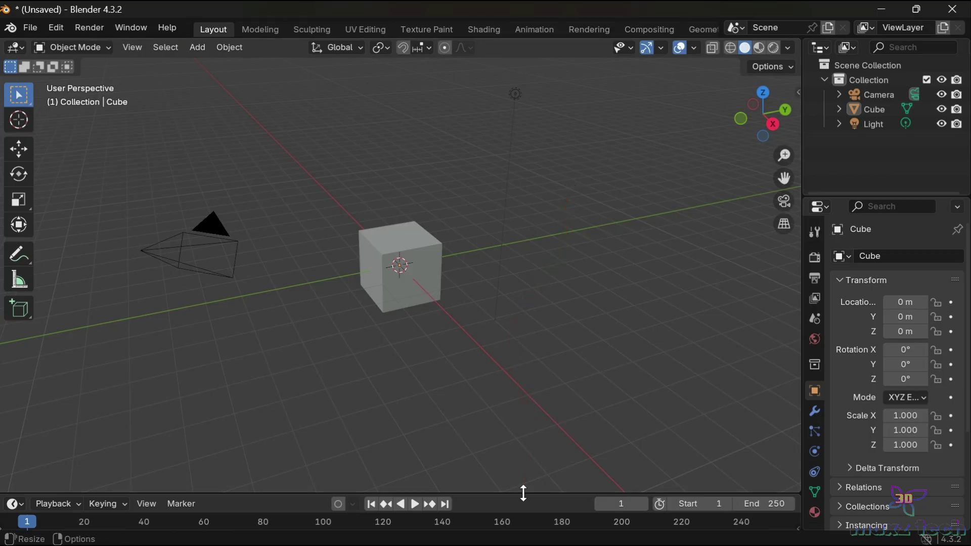
left_click(50, 30)
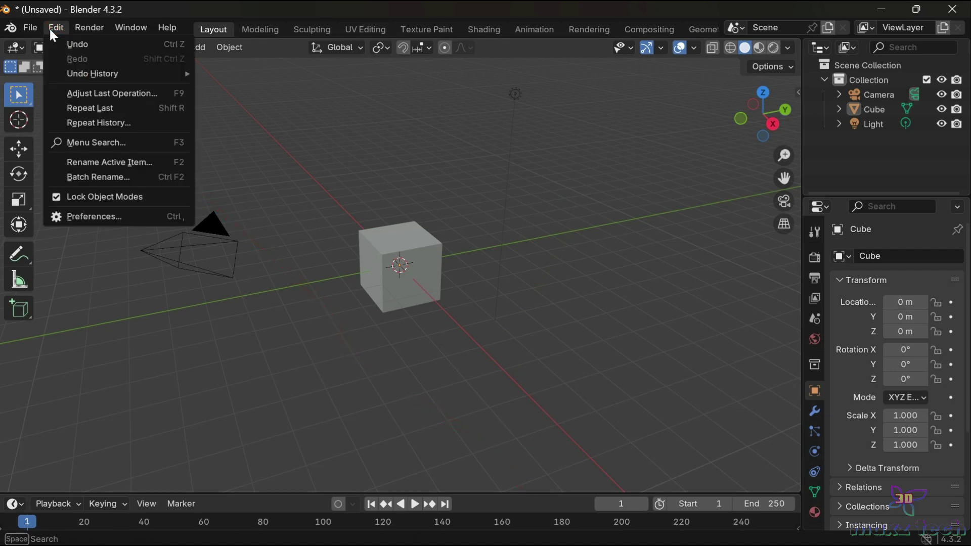
left_click(119, 215)
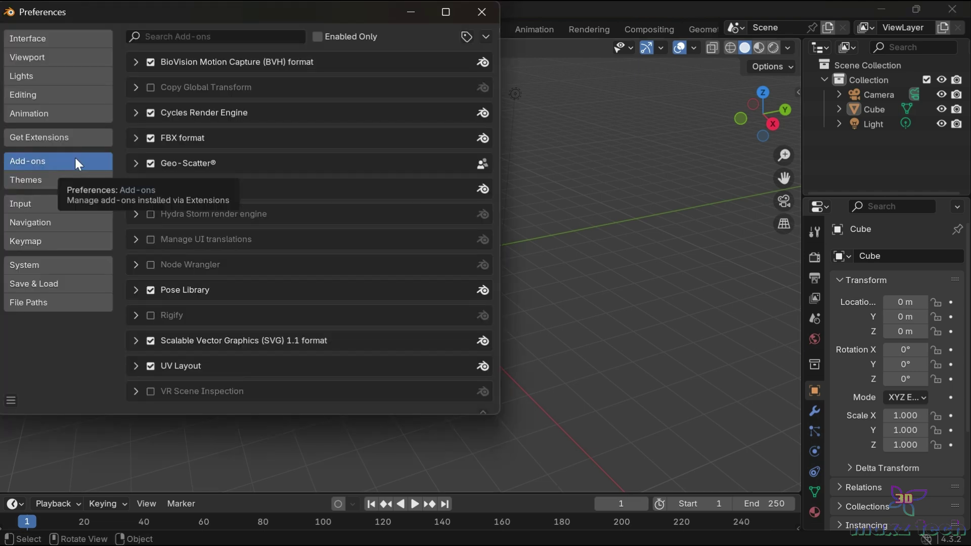
left_click(61, 302)
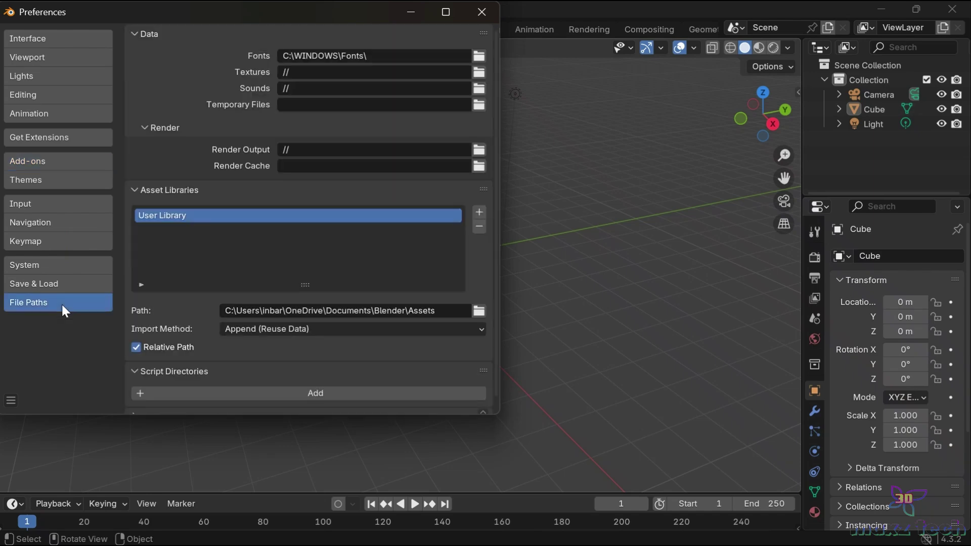
left_click_drag(146, 217, 419, 211)
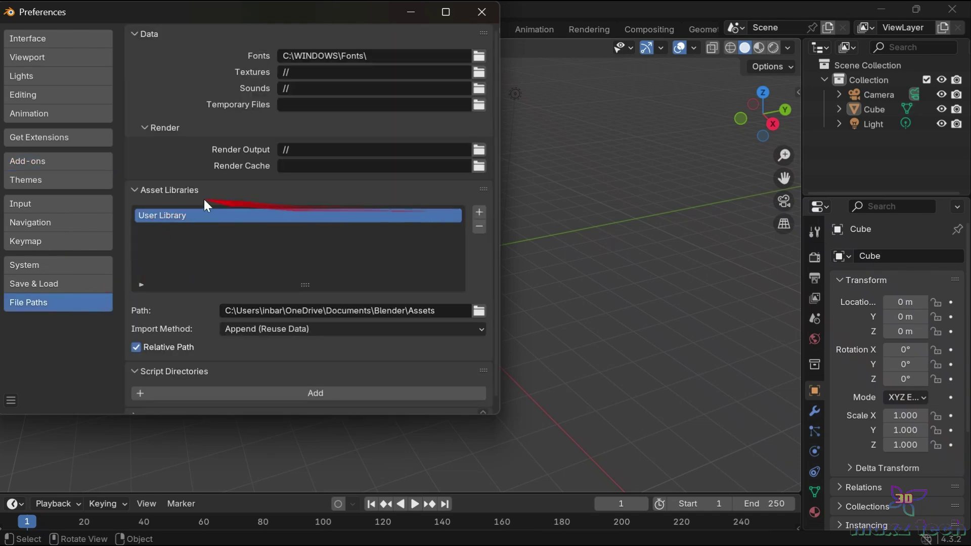
left_click(479, 211)
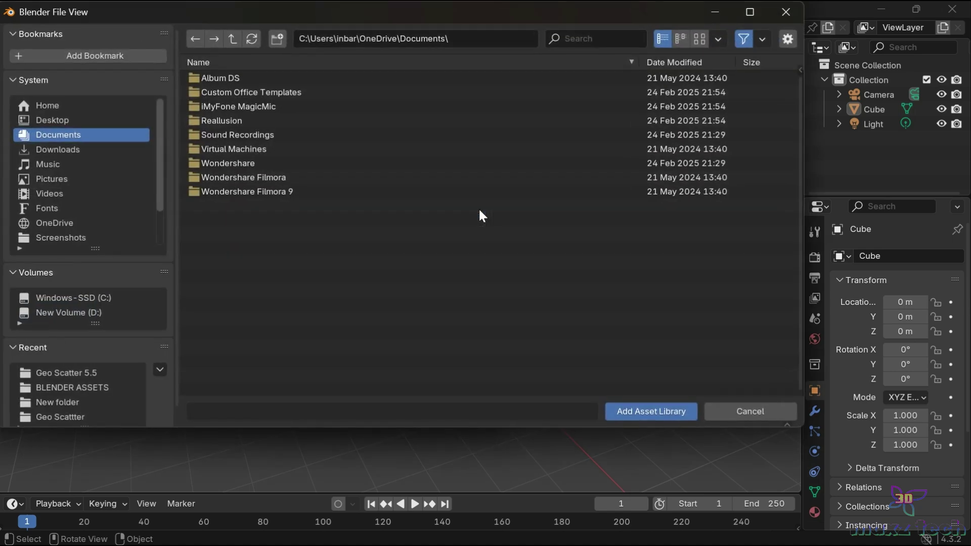
left_click(72, 387)
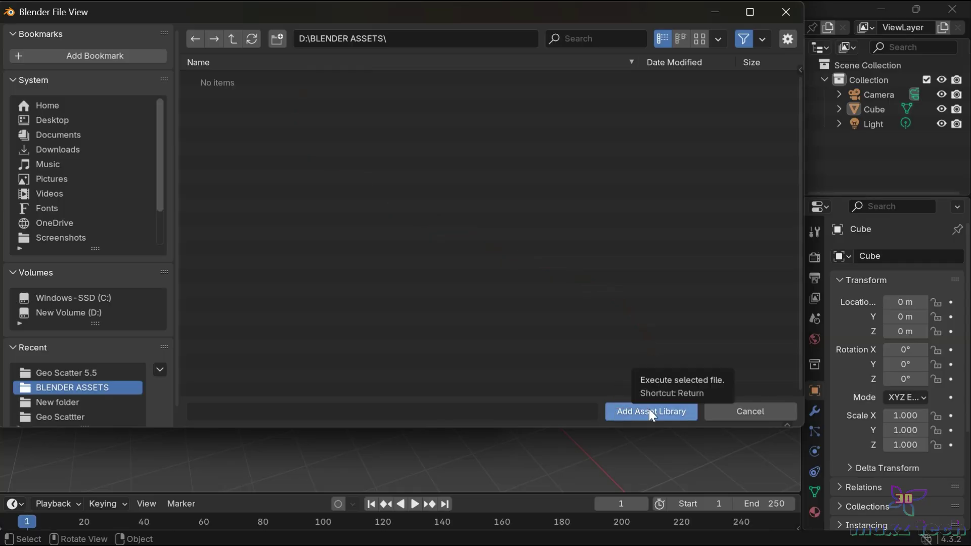
left_click(648, 408)
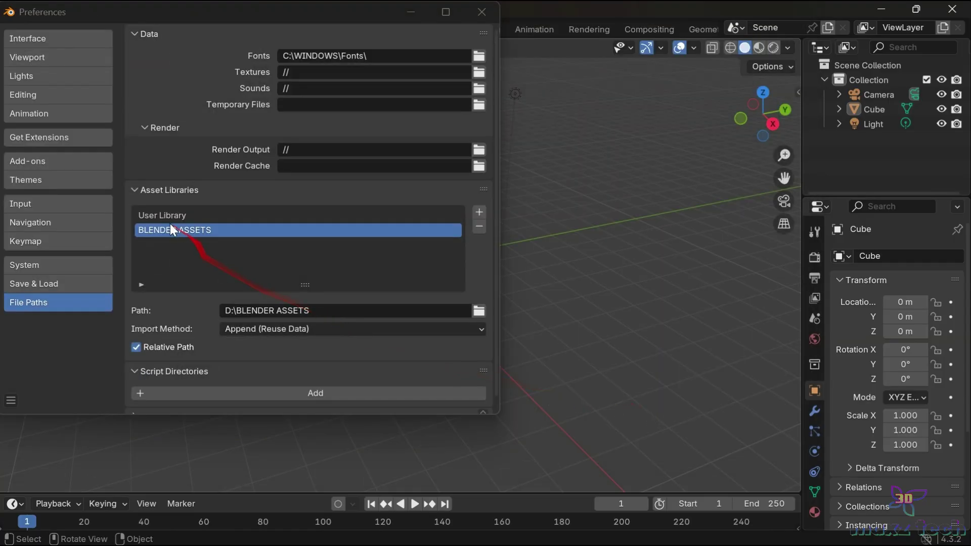
- Rename the BLENDER ASSETS asset library as Plant Library
double_click(172, 230)
key("BackSpace")
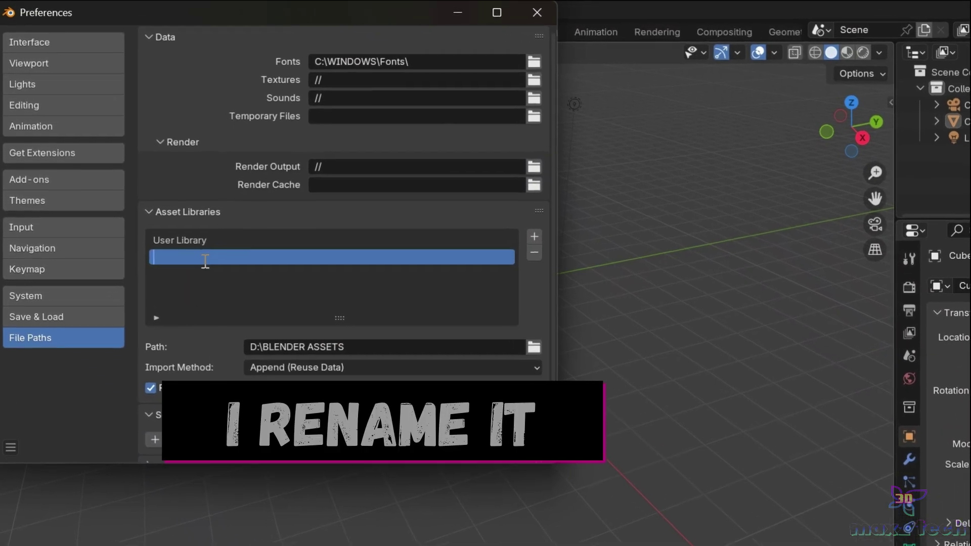
type("Pla")
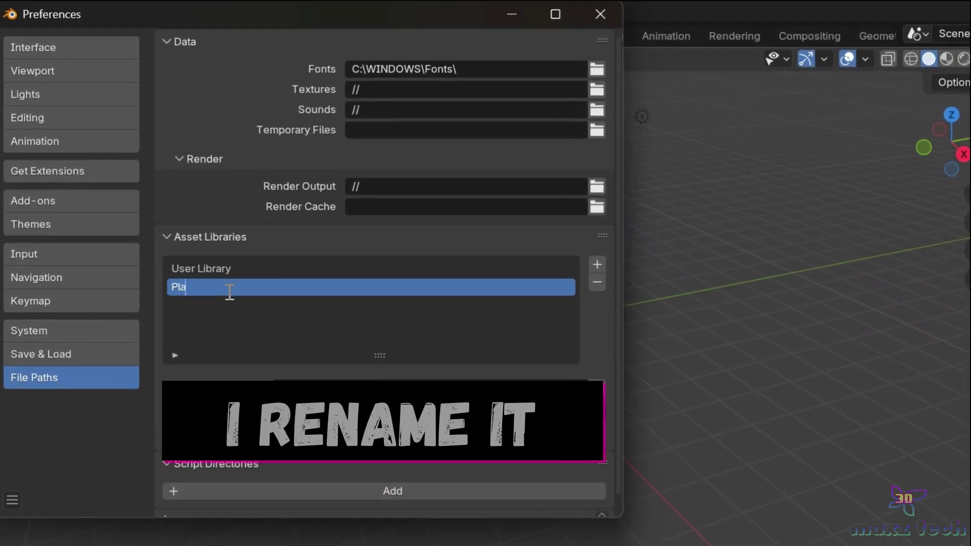
type("nt Library")
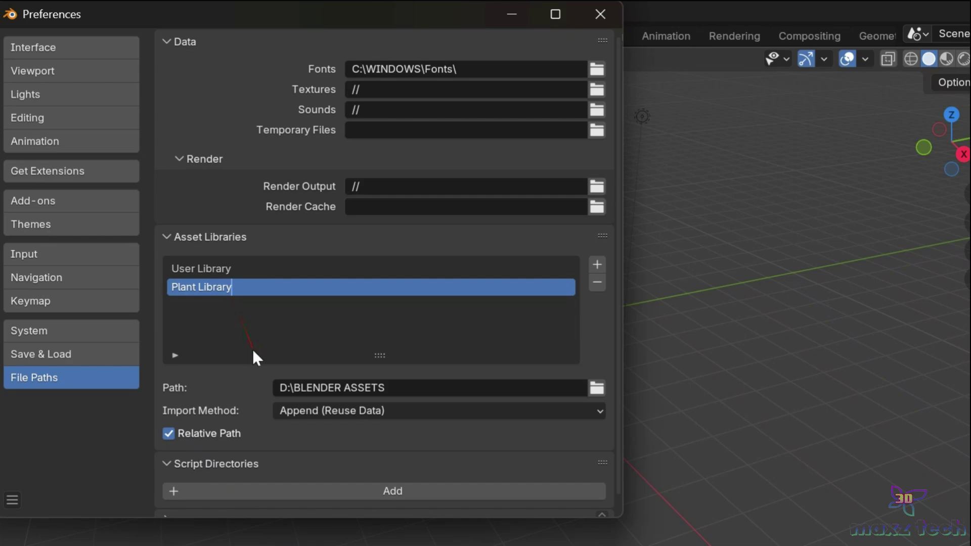
key("Return")
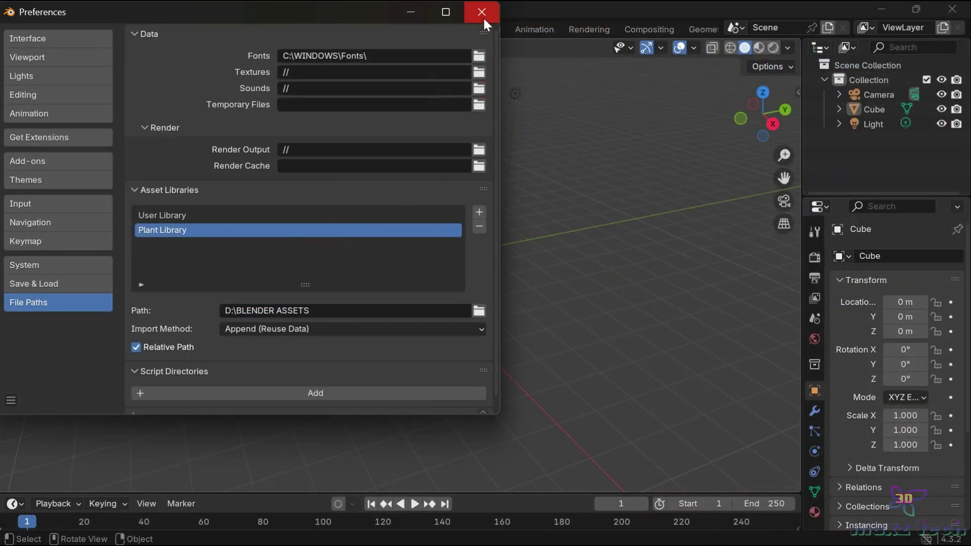
- Close the preferences, enlarge the timeline area below the viewport and change it to an Asset Browser
left_click(483, 16)
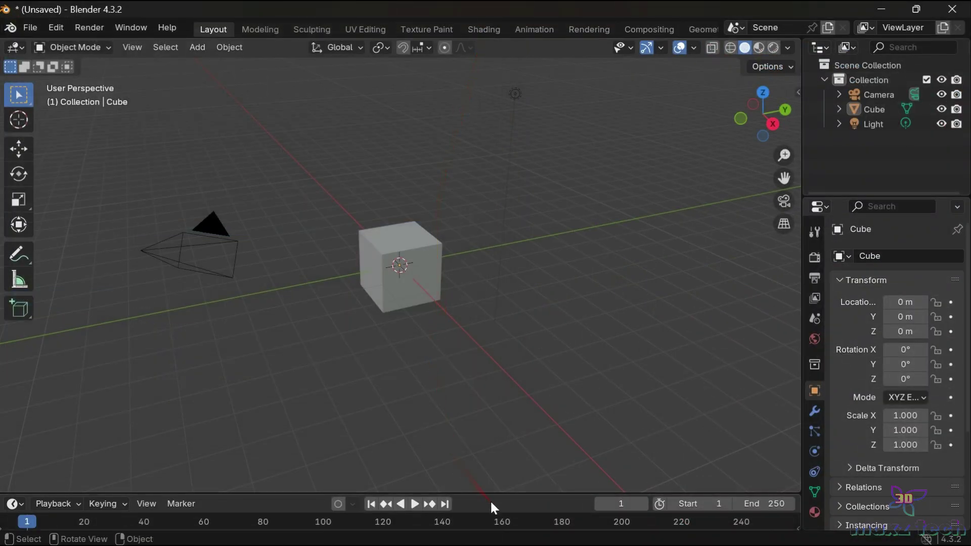
left_click_drag(487, 492, 492, 358)
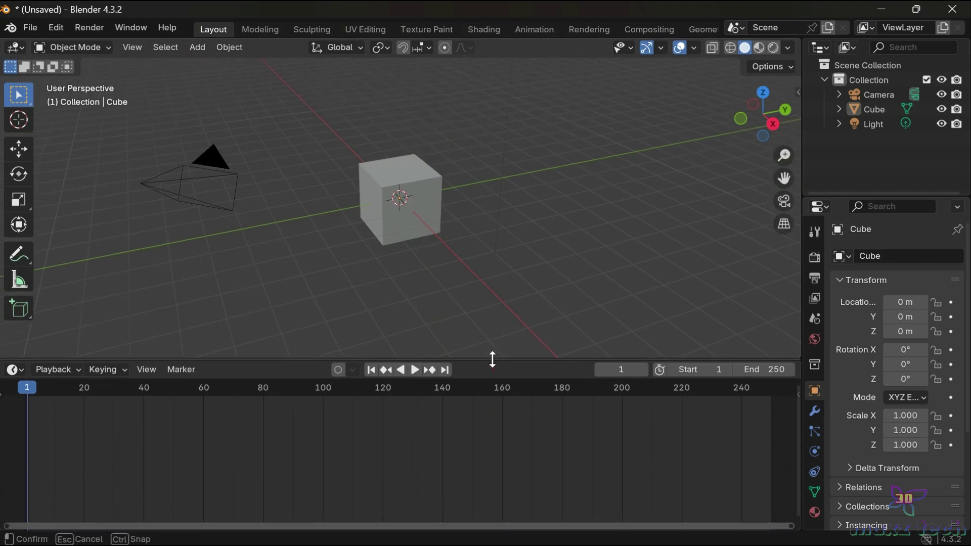
left_click(22, 369)
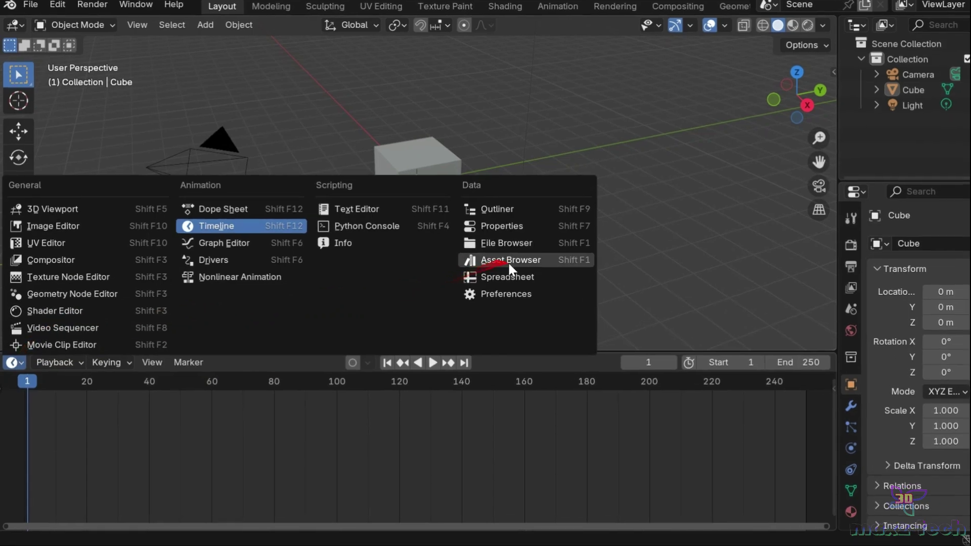
left_click(487, 271)
scroll(510, 415, "down", 15)
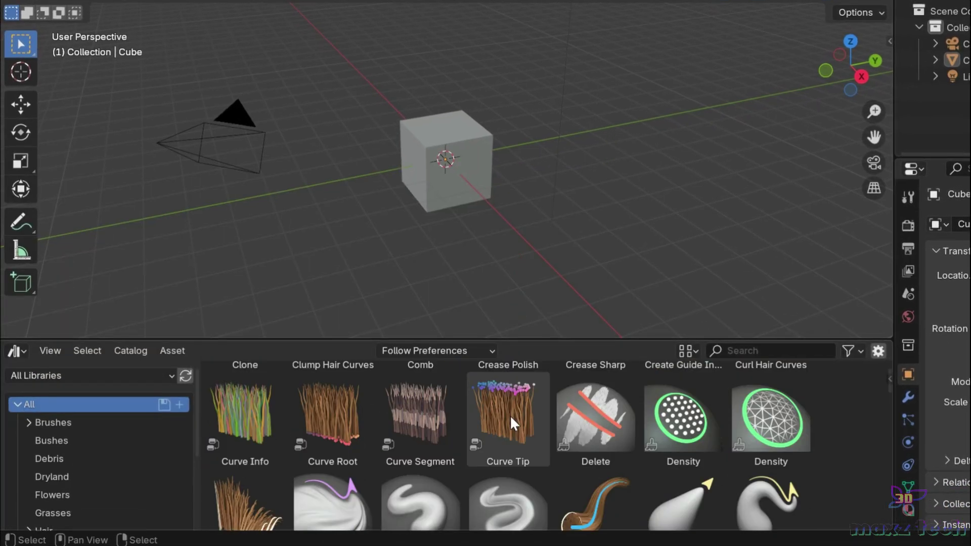
scroll(509, 414, "down", 1)
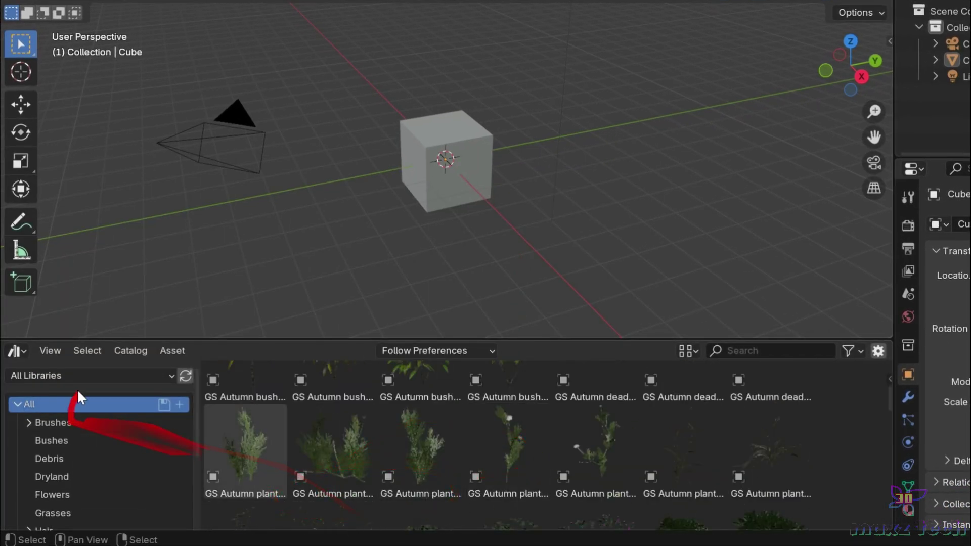
- Show the Plant Library in the Asset Browser and enlarge the browser area to about two thirds of the window height
left_click(88, 375)
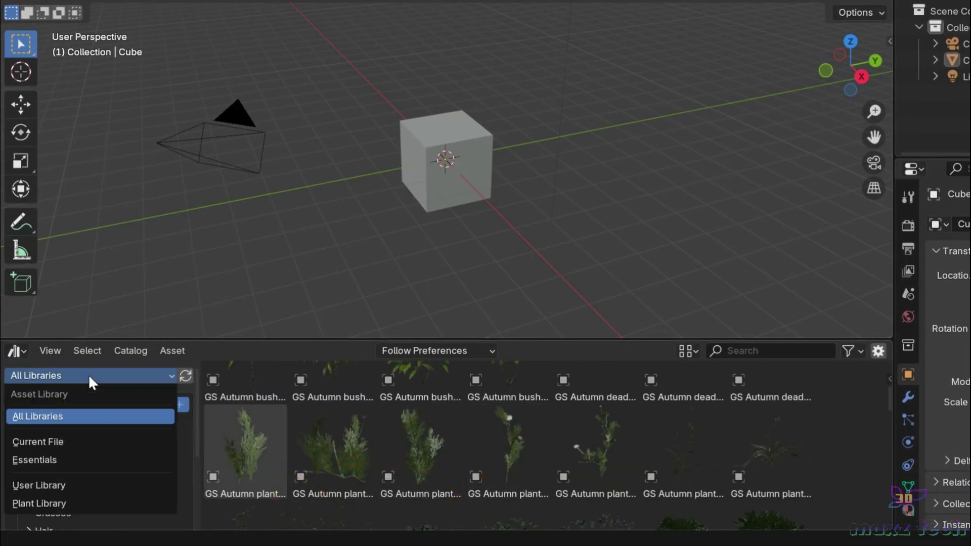
left_click(71, 502)
left_click_drag(530, 339, 526, 171)
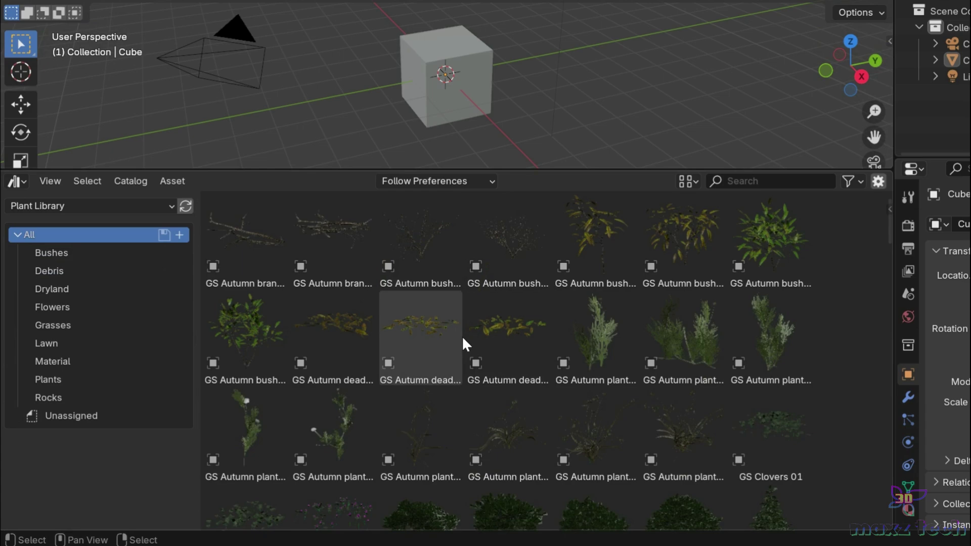
- Look through the Plant Library assets and its Lawn, Grasses, Flowers, Dryland, Debris, Bushes and Rocks catalogs
scroll(533, 423, "down", 3)
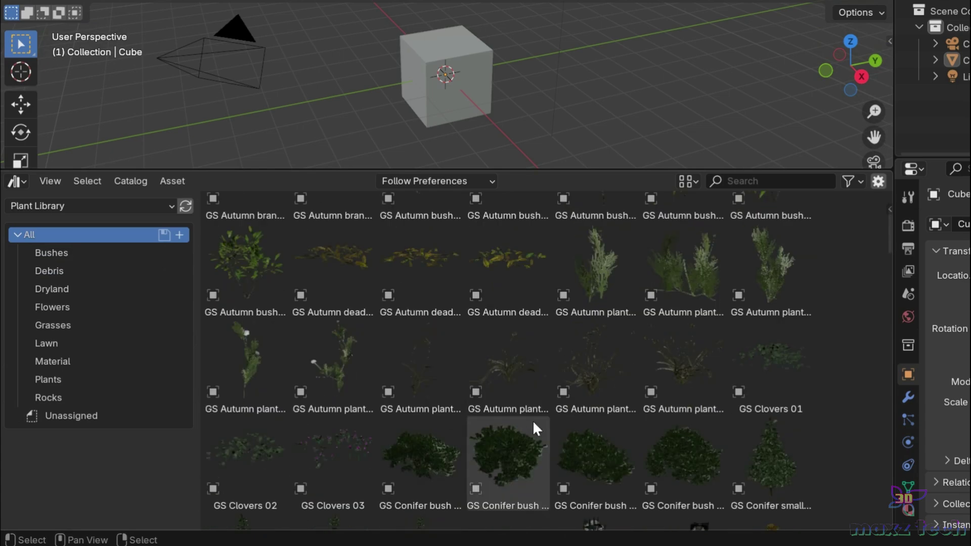
scroll(533, 420, "down", 15)
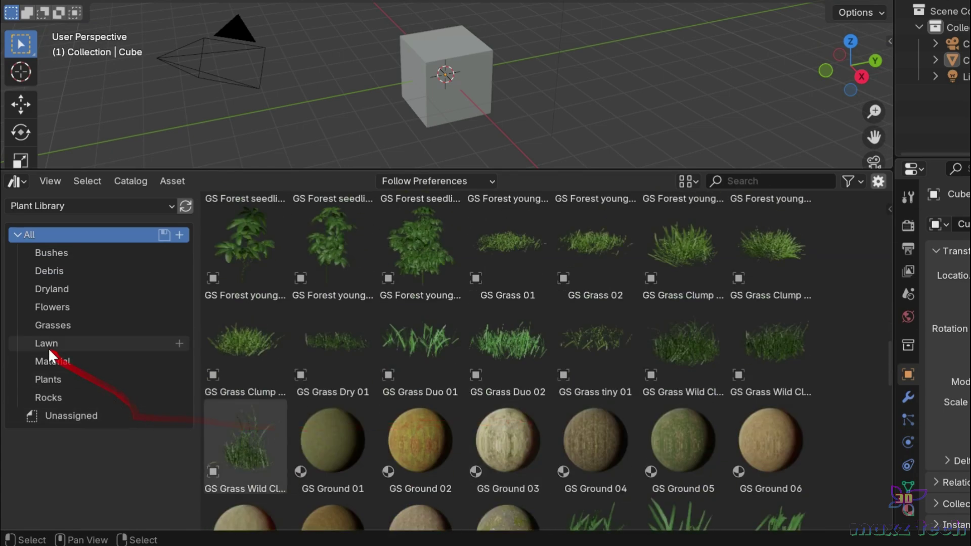
left_click(48, 344)
left_click(55, 326)
left_click(61, 300)
left_click(62, 291)
left_click(62, 271)
left_click(65, 253)
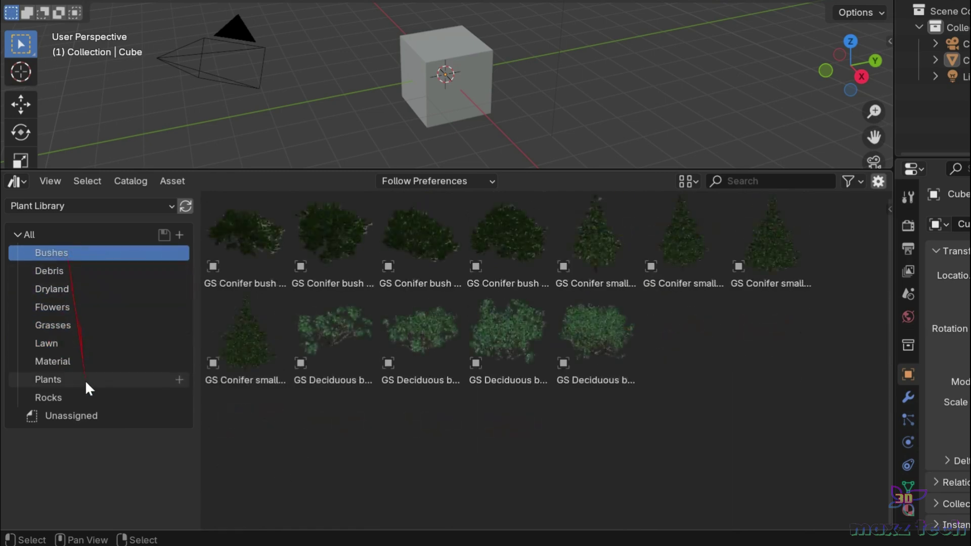
left_click(86, 397)
- Shrink the Asset Browser to its header and delete the default camera, cube and light from the scene
left_click_drag(481, 170, 473, 486)
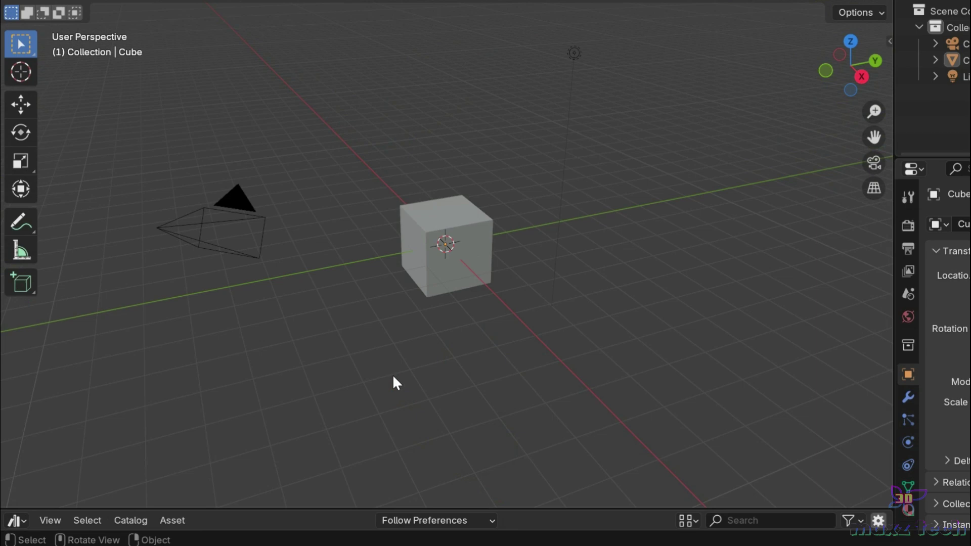
left_click_drag(121, 149, 746, 458)
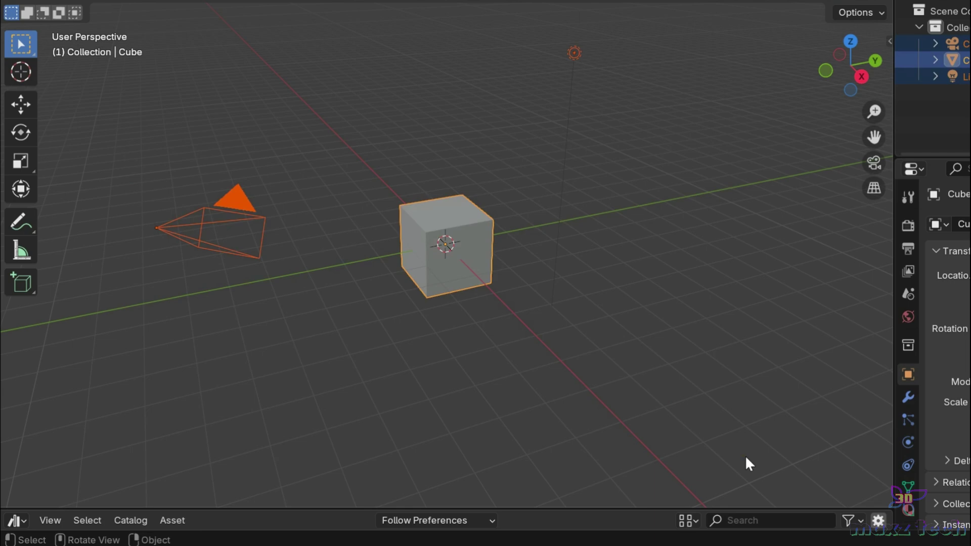
key("Delete")
- Add a plane mesh at the world origin and scale it uniformly by about -6.68
key("shift+a")
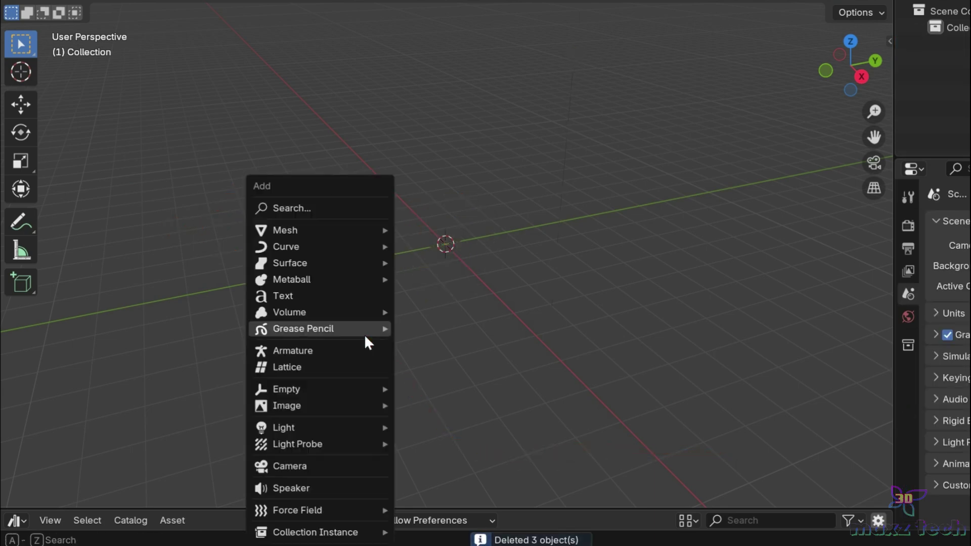
mouse_move(318, 234)
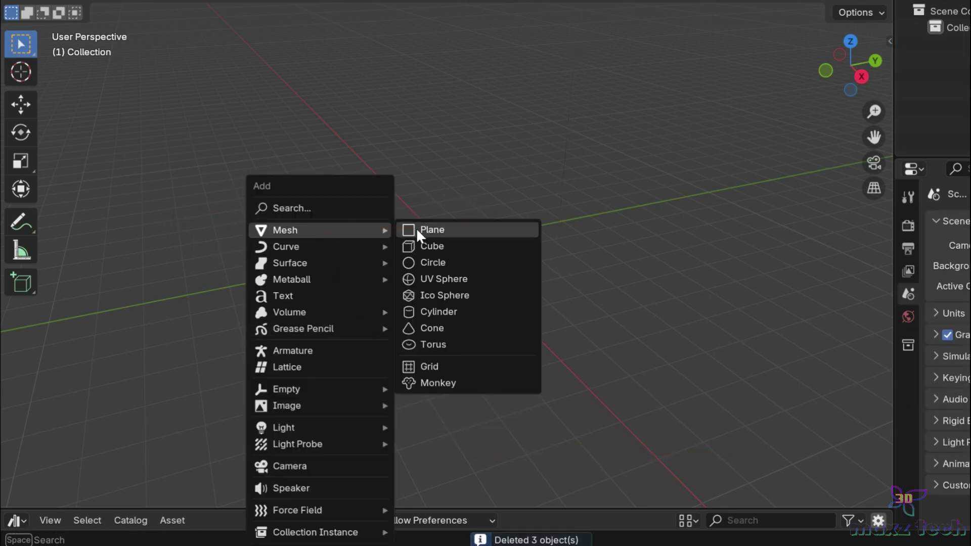
left_click(418, 229)
key("s")
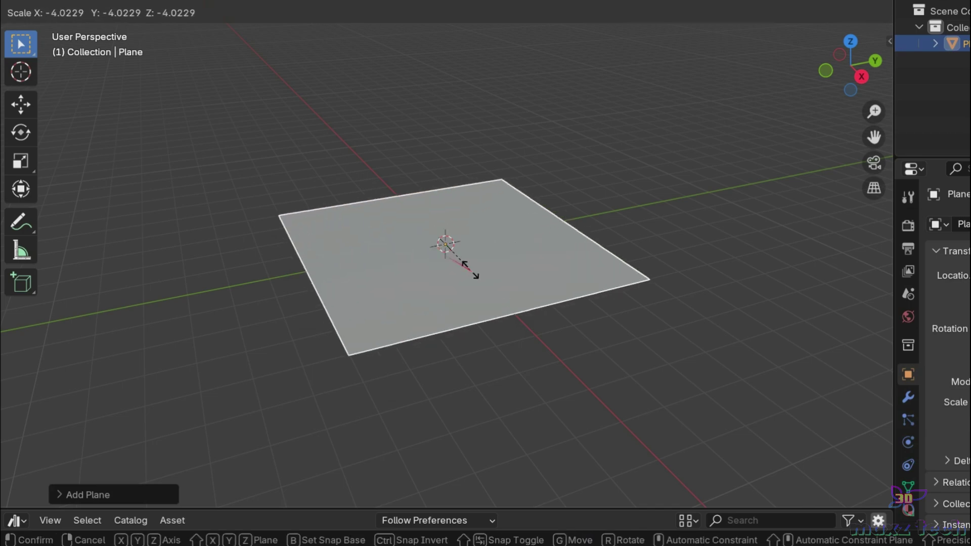
left_click(487, 286)
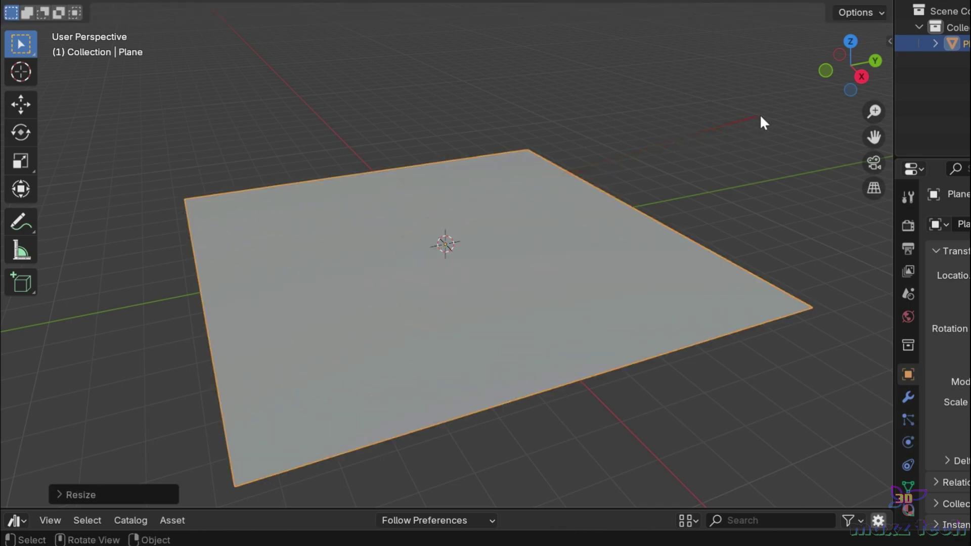
left_click_drag(851, 57, 857, 38)
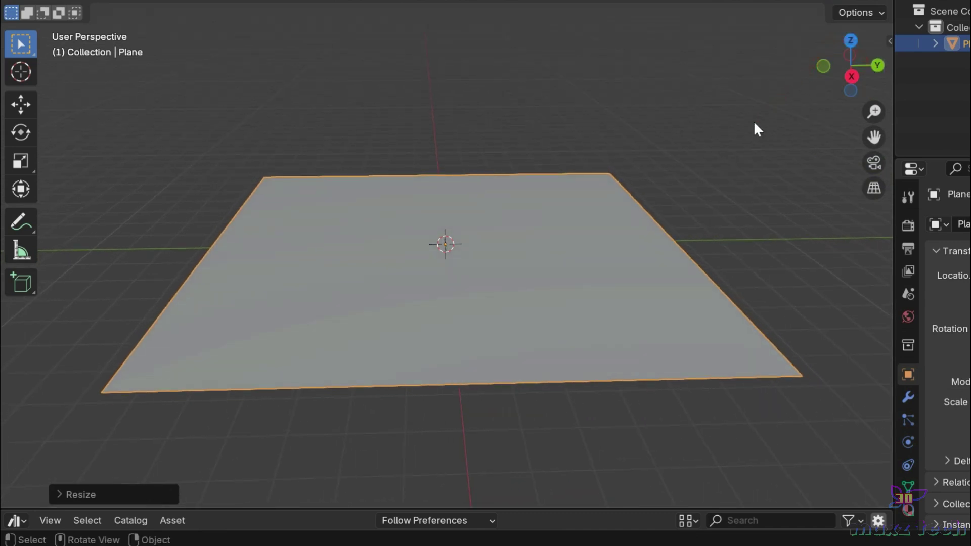
- Set the plane as the Geo-Scatter emitter and check the Density Scatter settings in the sidebar before hiding it
key("n")
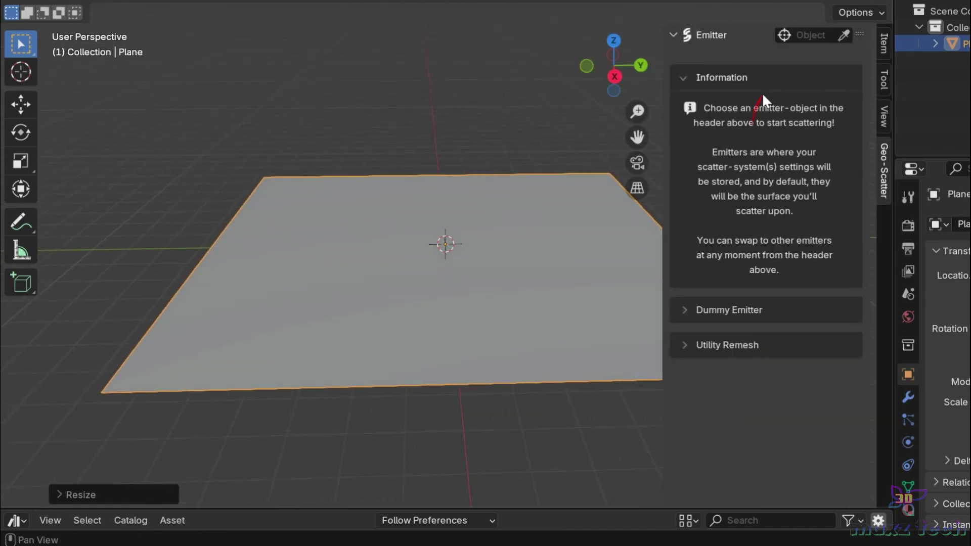
left_click(843, 34)
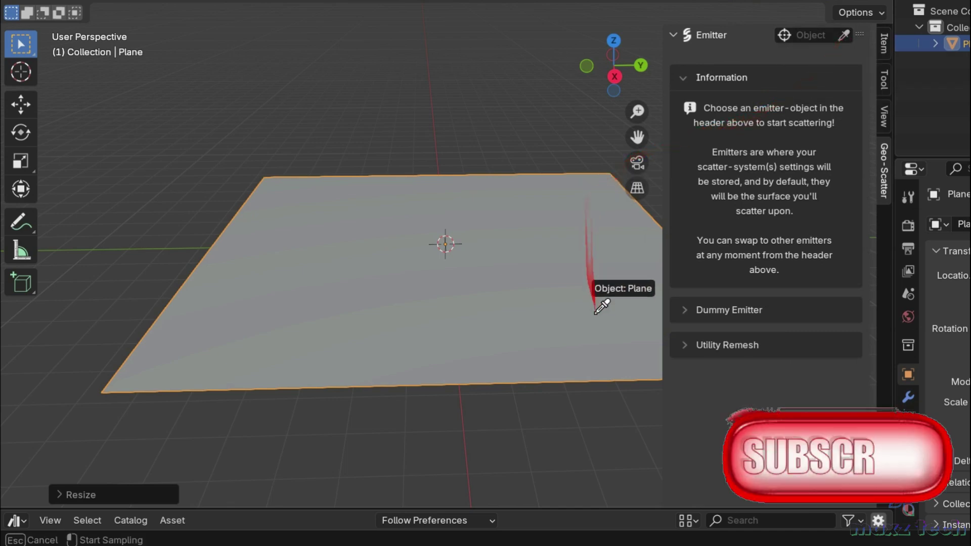
left_click(596, 318)
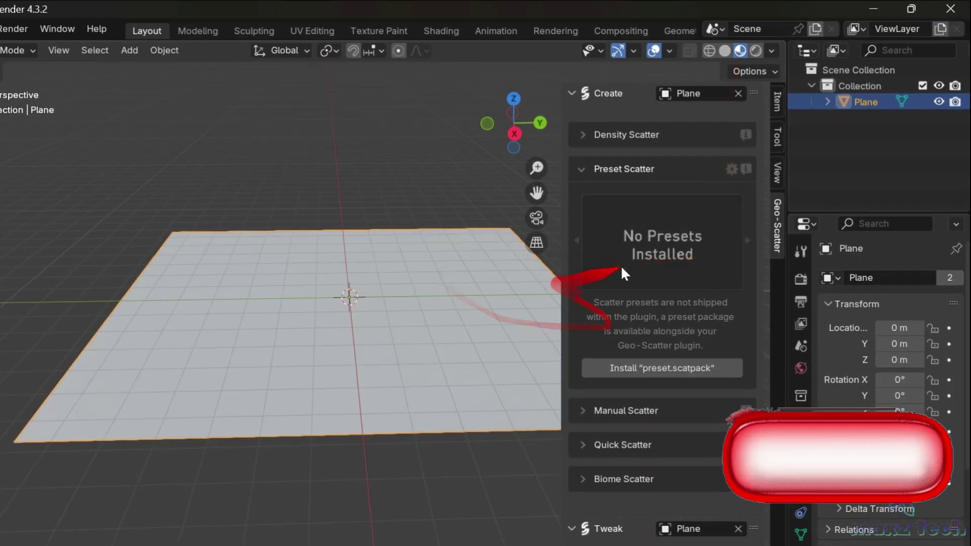
left_click(613, 135)
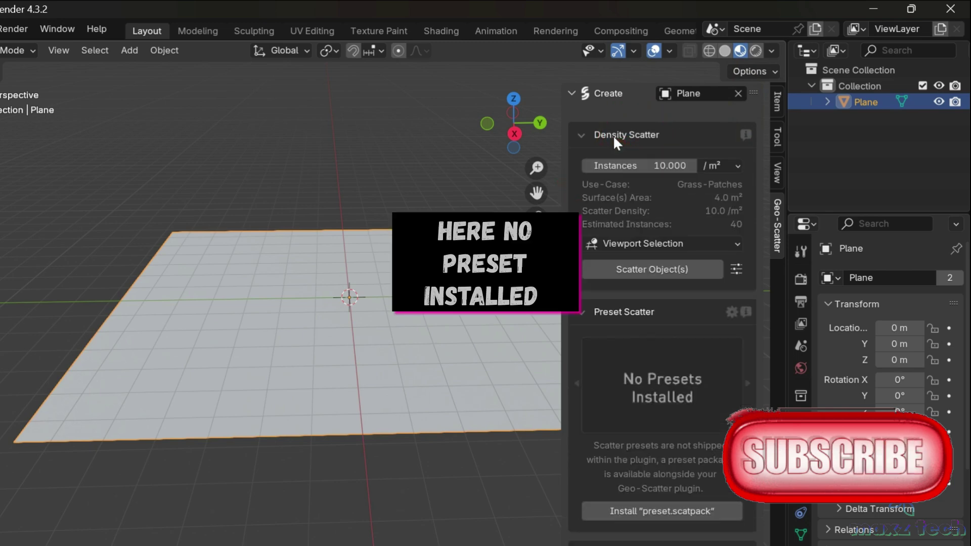
left_click(613, 135)
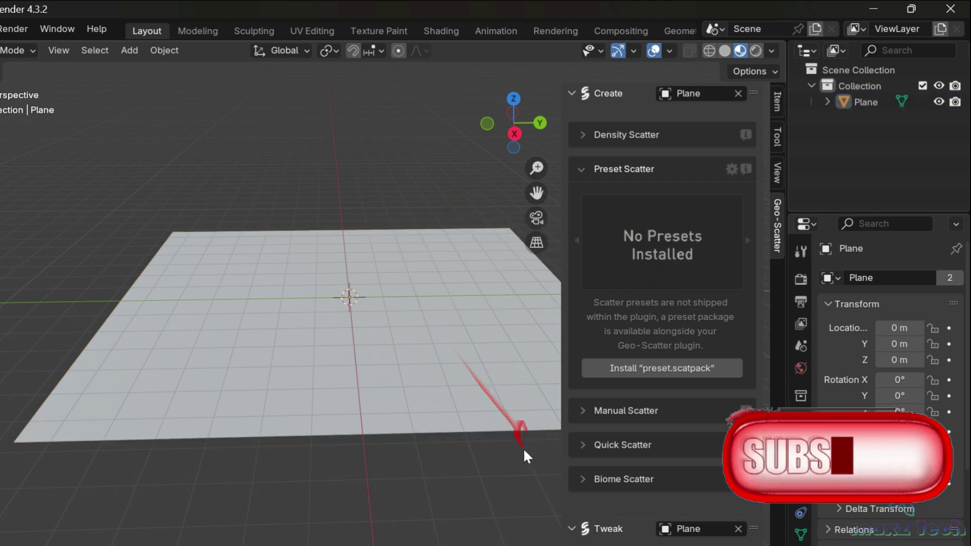
key("n")
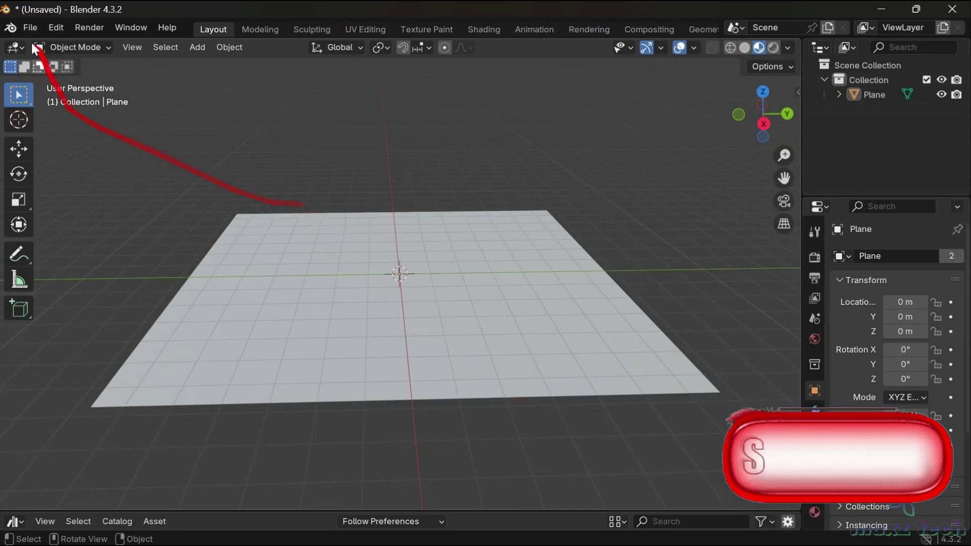
- Enter the Geo-Scatter plugin manager interface from the add-on's details in the preferences
left_click(56, 30)
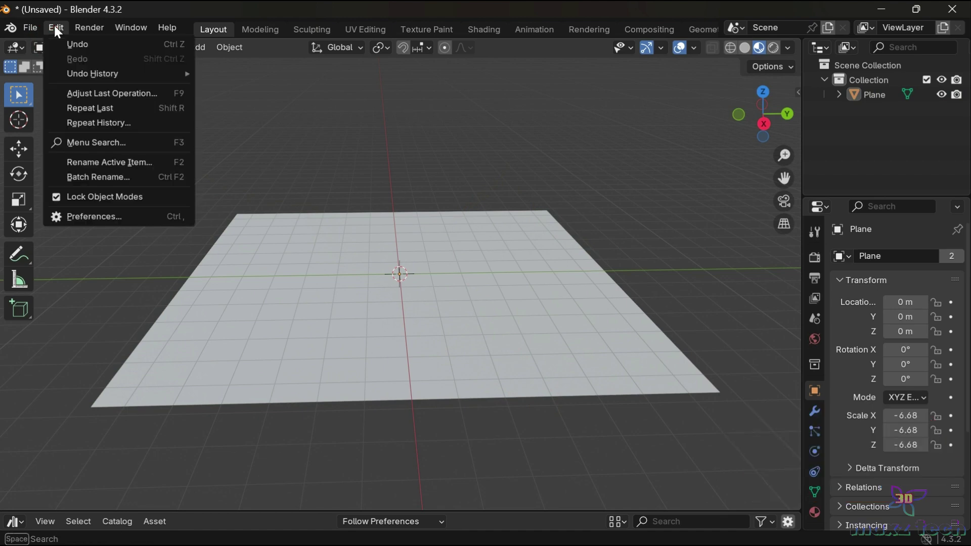
left_click(105, 218)
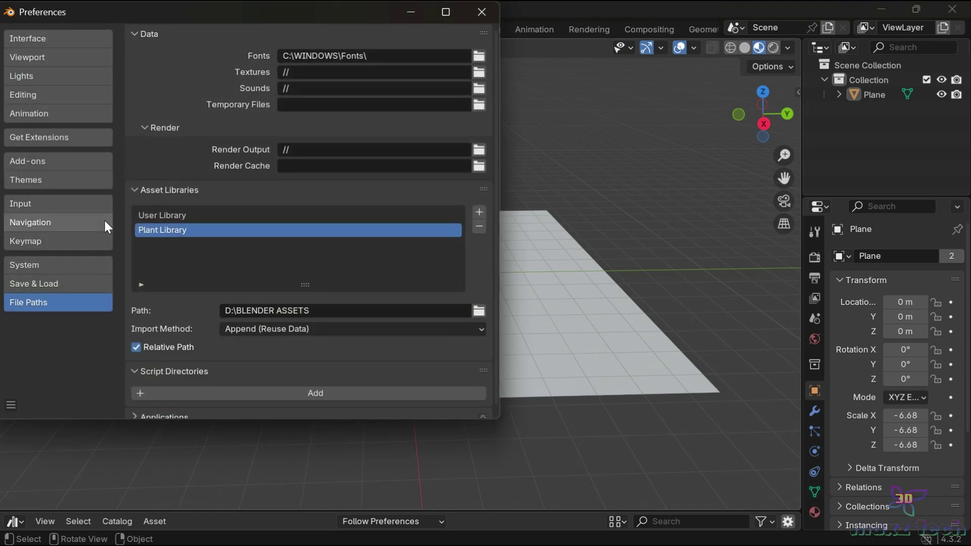
left_click(42, 160)
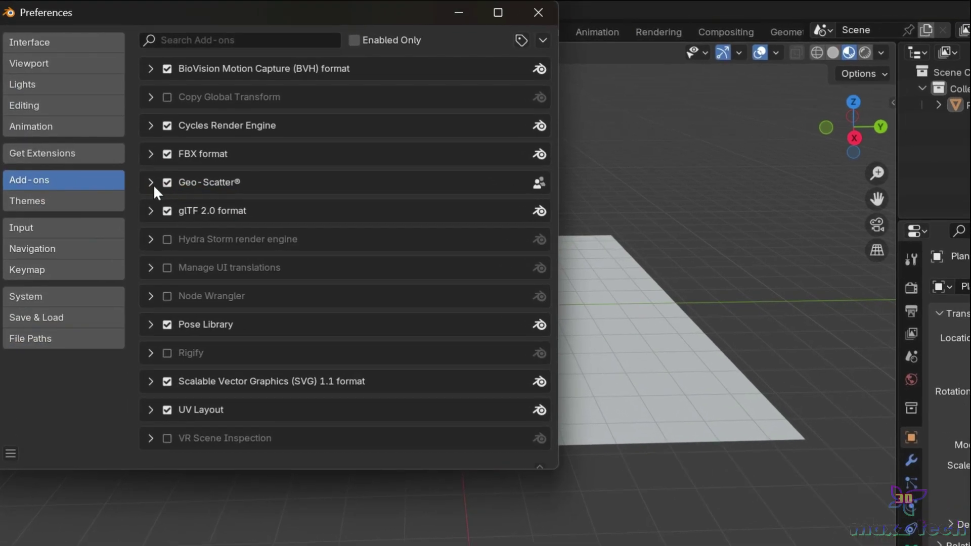
left_click(135, 163)
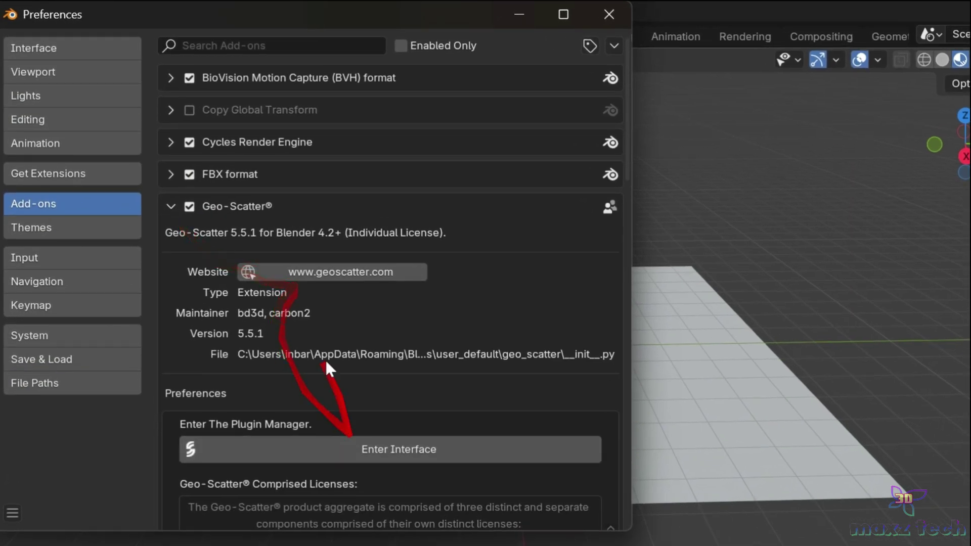
scroll(391, 473, "down", 5)
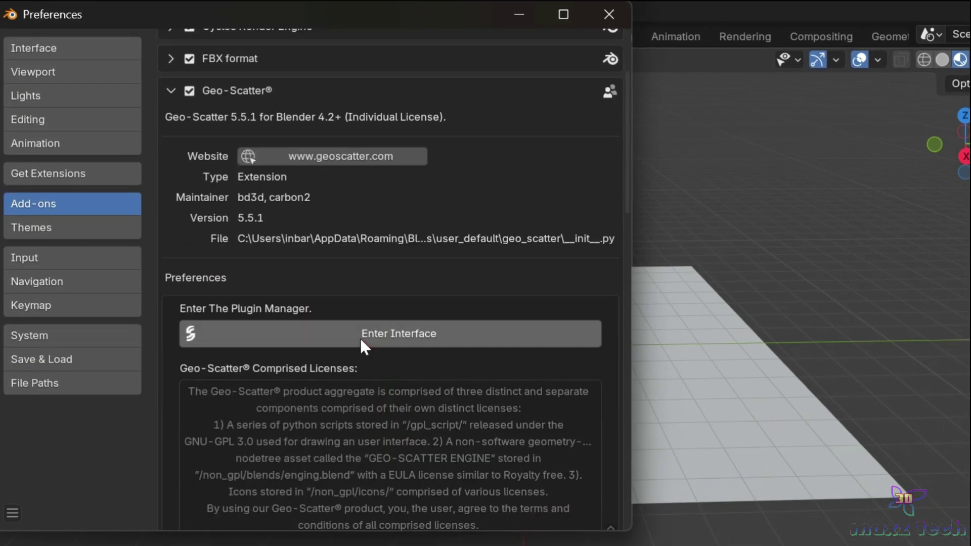
left_click(367, 339)
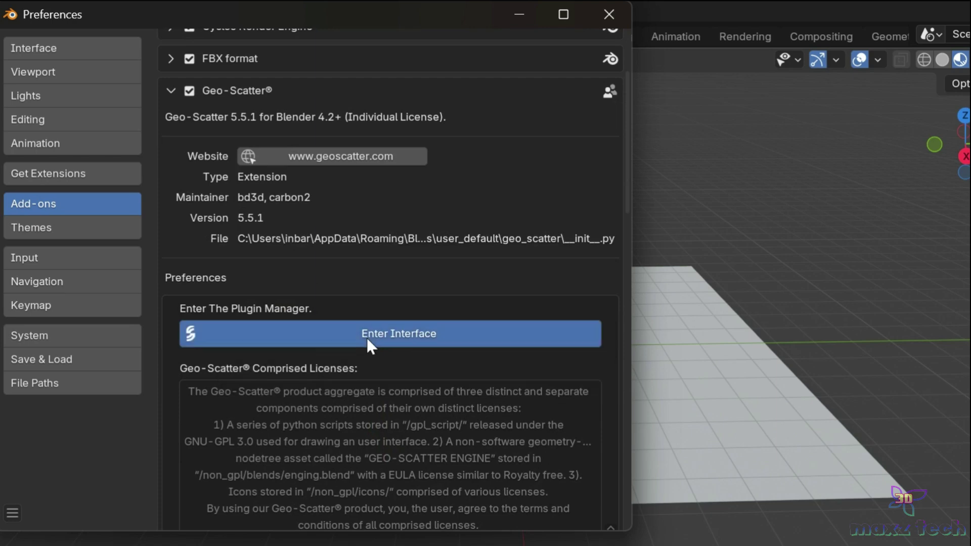
scroll(369, 344, "up", 5)
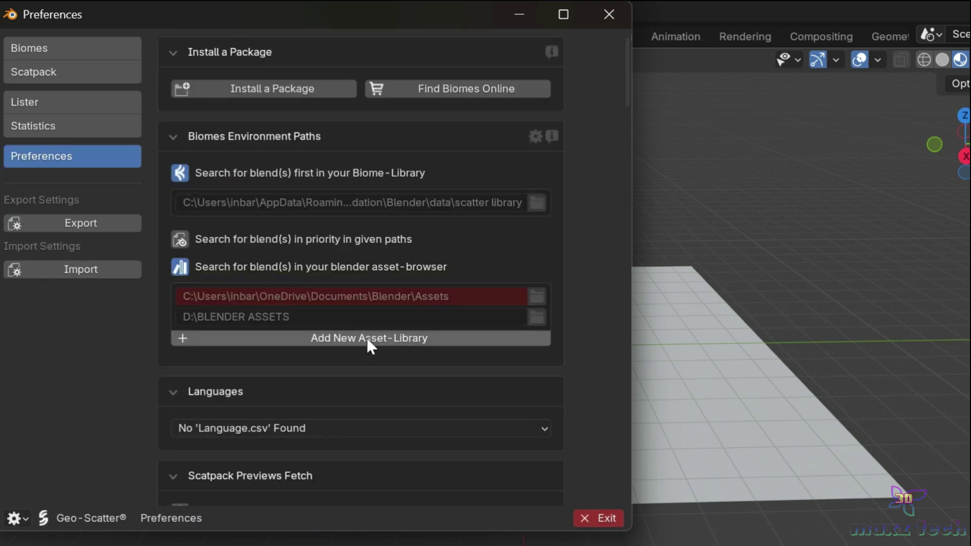
- Install the plant_library_biomes.scatpack package from the Geo Scatter 5.5 folder and close the install report
left_click(297, 89)
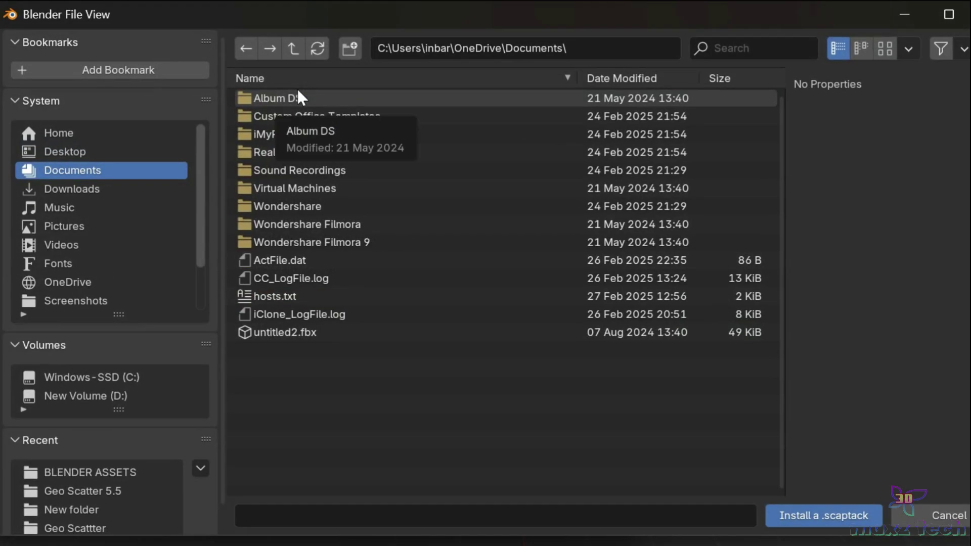
left_click(83, 490)
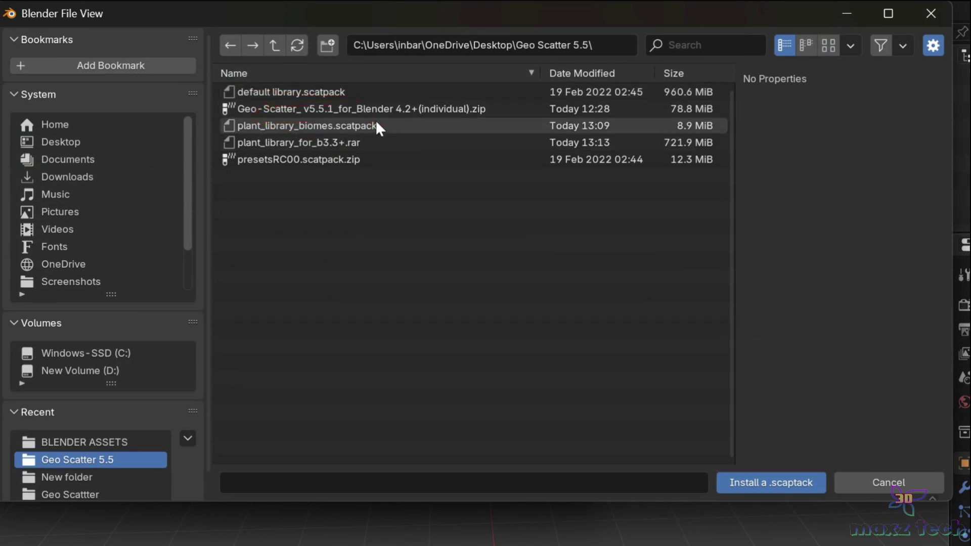
left_click(376, 125)
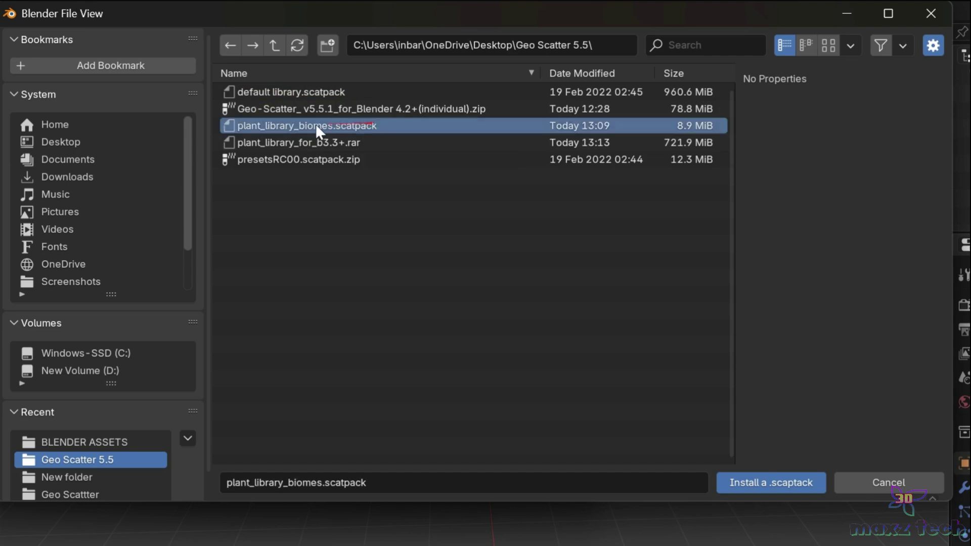
left_click(771, 482)
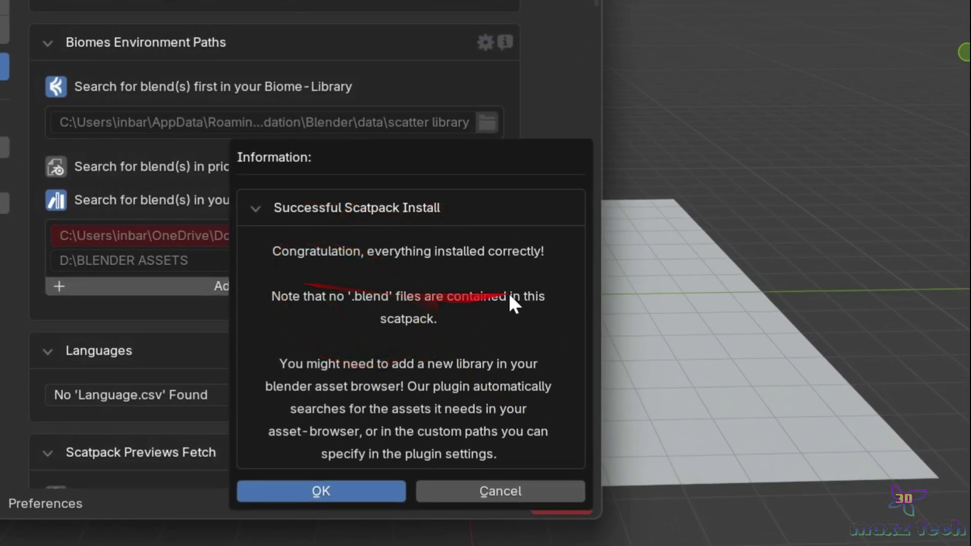
left_click(395, 491)
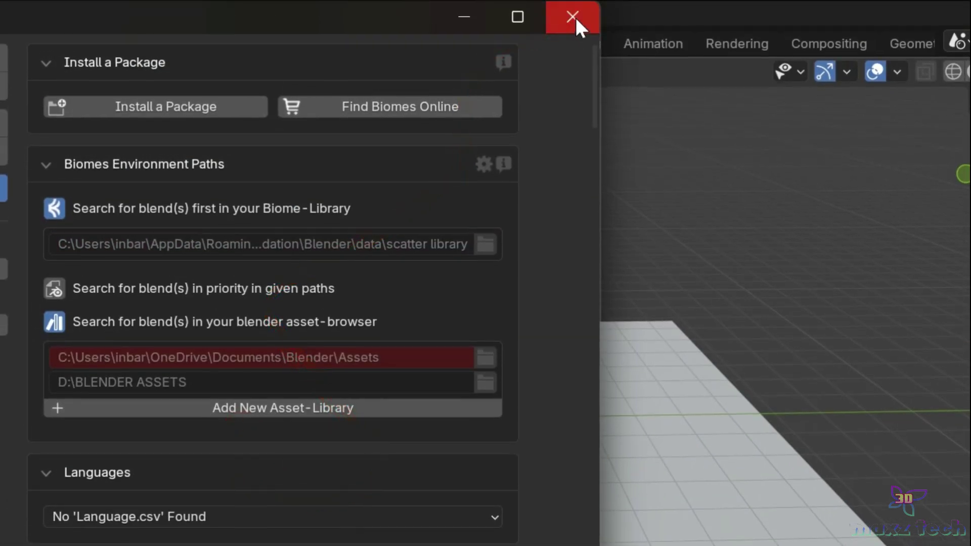
- Close the preferences and look through the Geo-Scatter Create, Tweak and Extra sections, including Preset Scatter, before hiding the sidebar
left_click(573, 16)
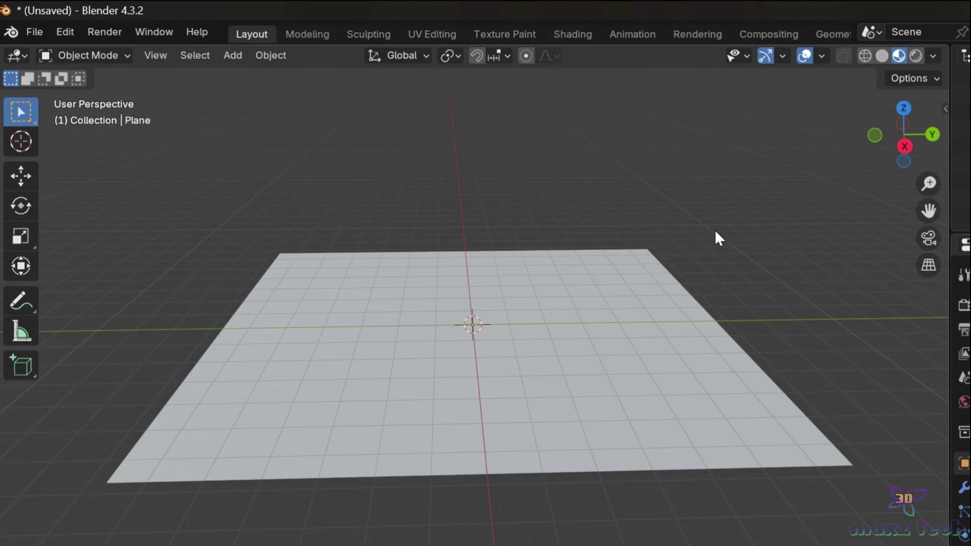
key("n")
left_click(842, 290)
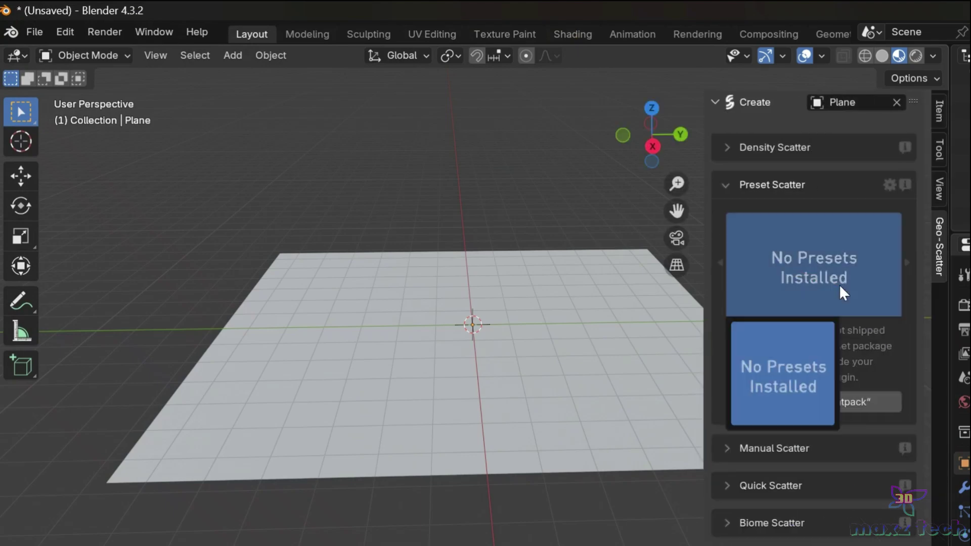
left_click(839, 284)
scroll(801, 327, "down", 12)
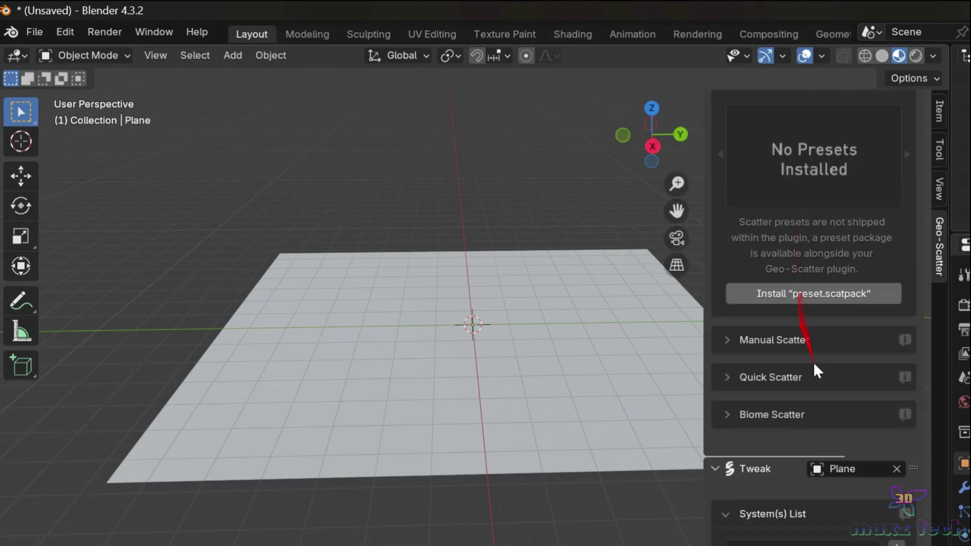
scroll(803, 330, "down", 10)
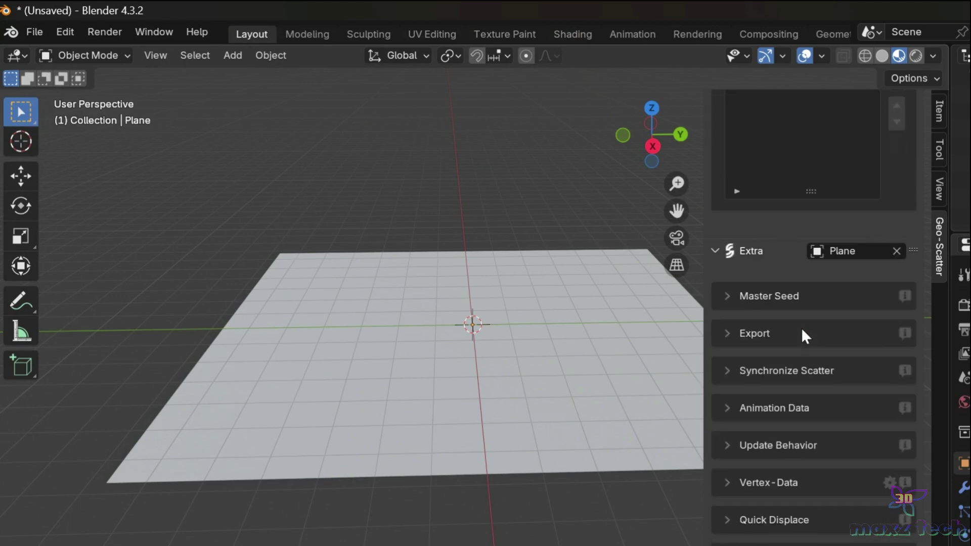
scroll(802, 330, "up", 5)
scroll(800, 327, "up", 12)
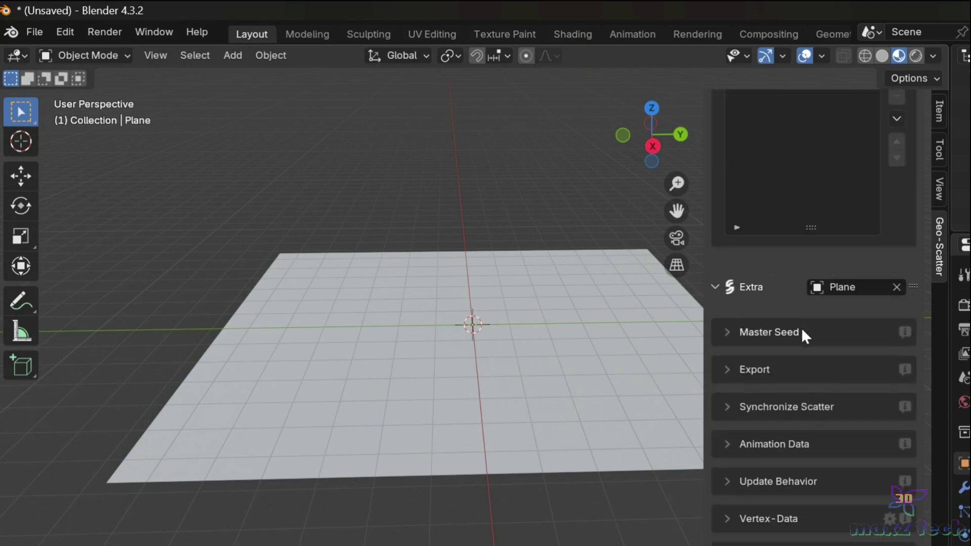
scroll(754, 264, "up", 8)
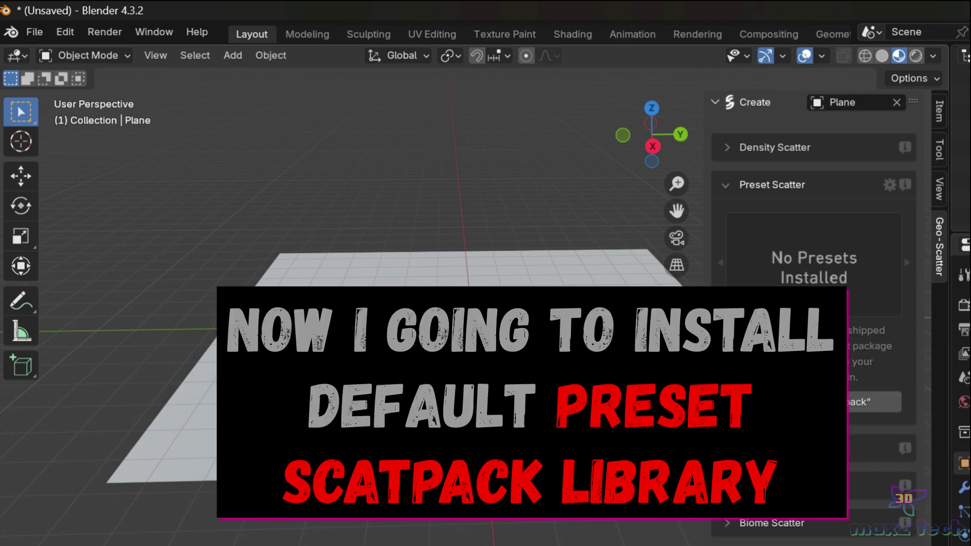
key("n")
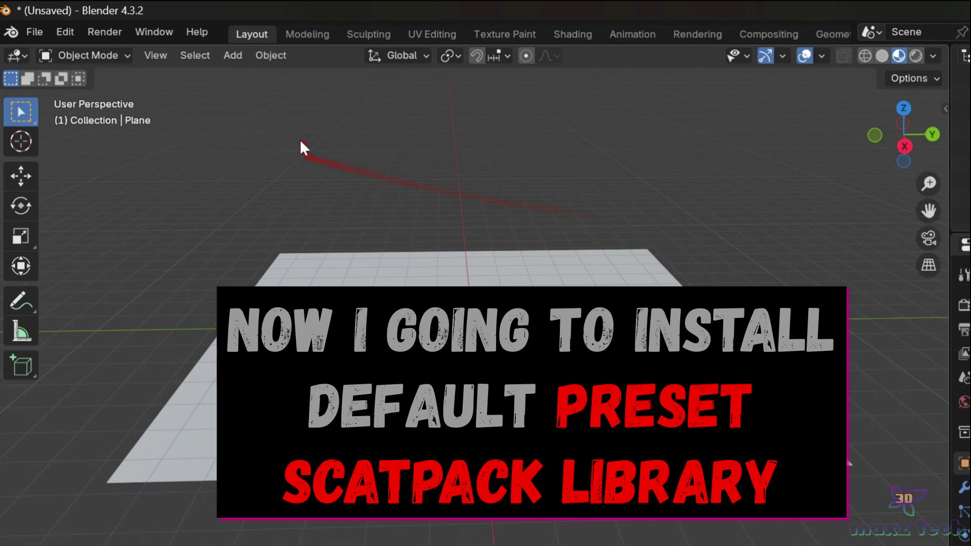
- Install default library.scatpack from the Geo Scatter 5.5 folder through the Geo-Scatter manager, then dismiss the report and close the preferences
left_click(68, 31)
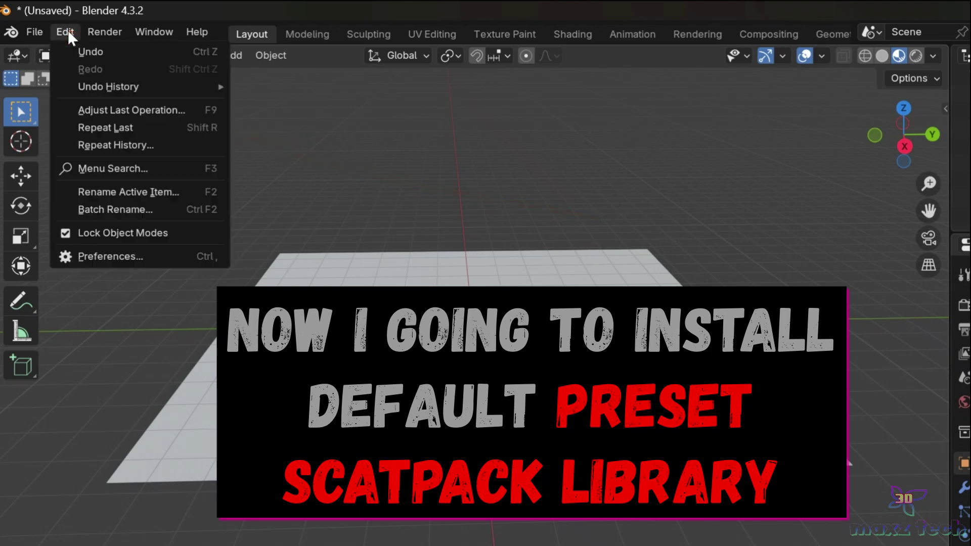
left_click(132, 257)
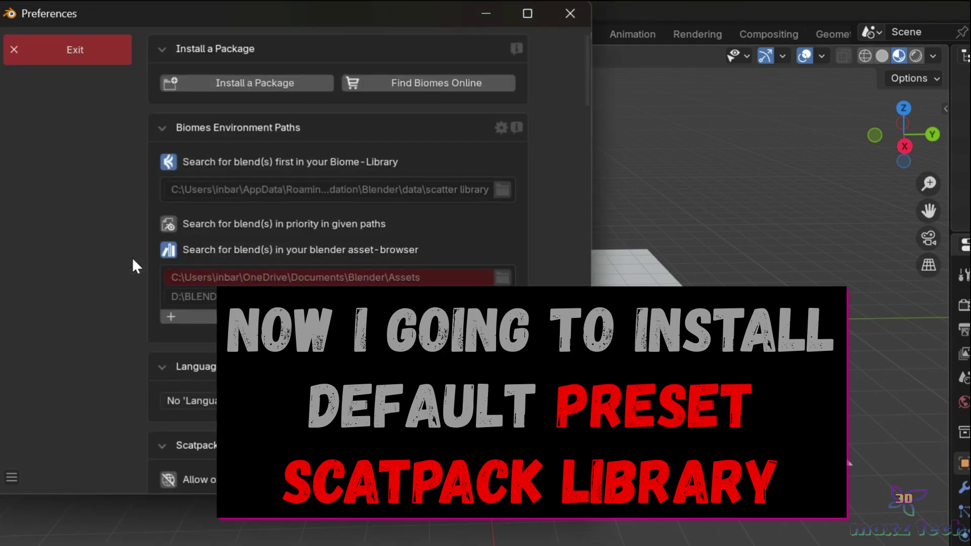
left_click(250, 81)
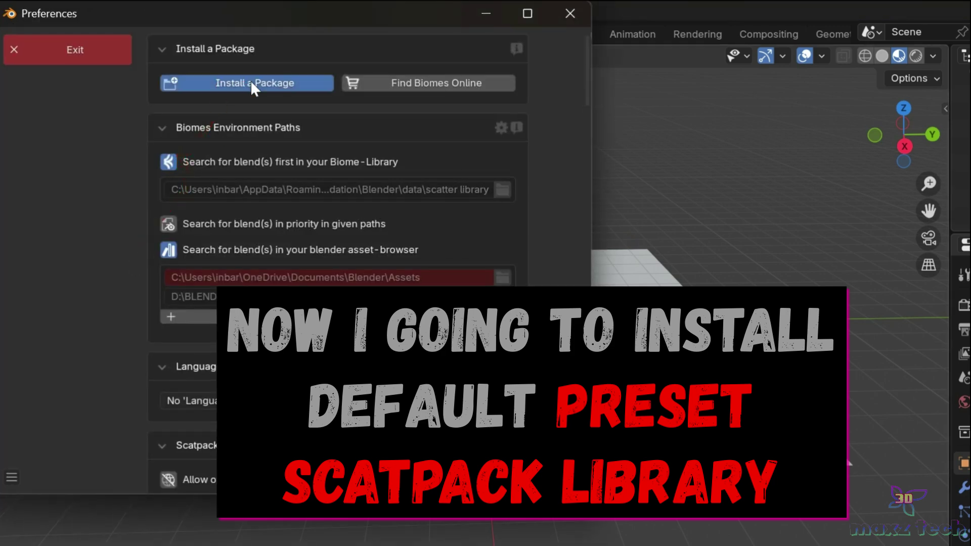
left_click(96, 426)
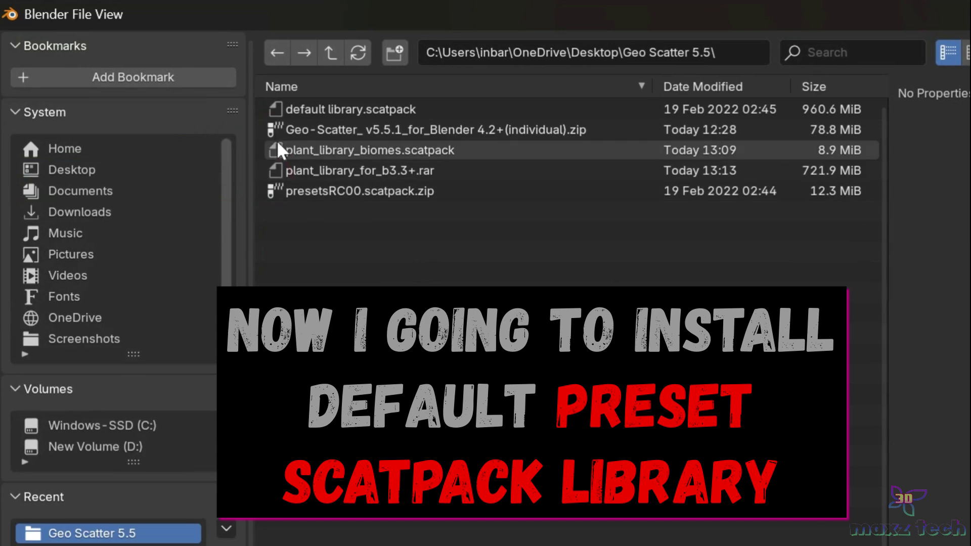
left_click(284, 106)
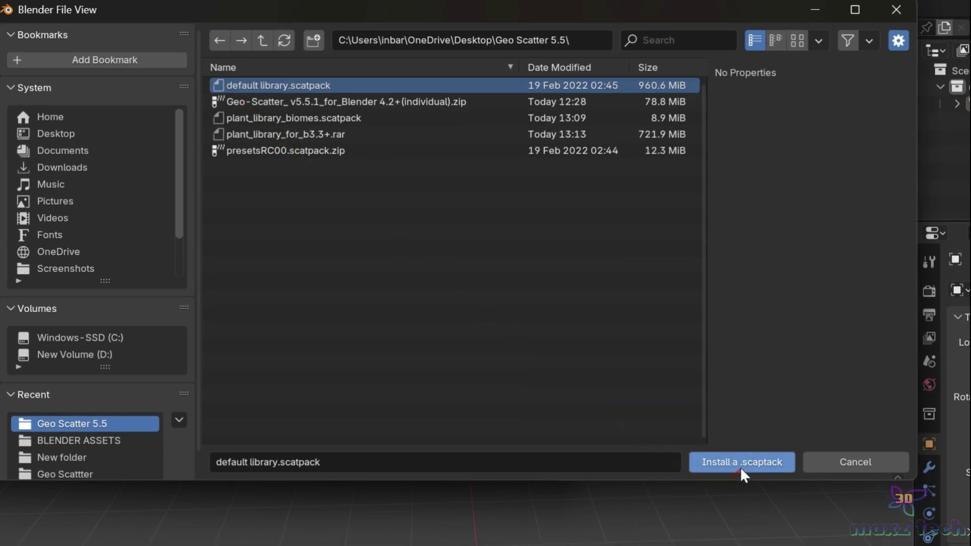
left_click(739, 467)
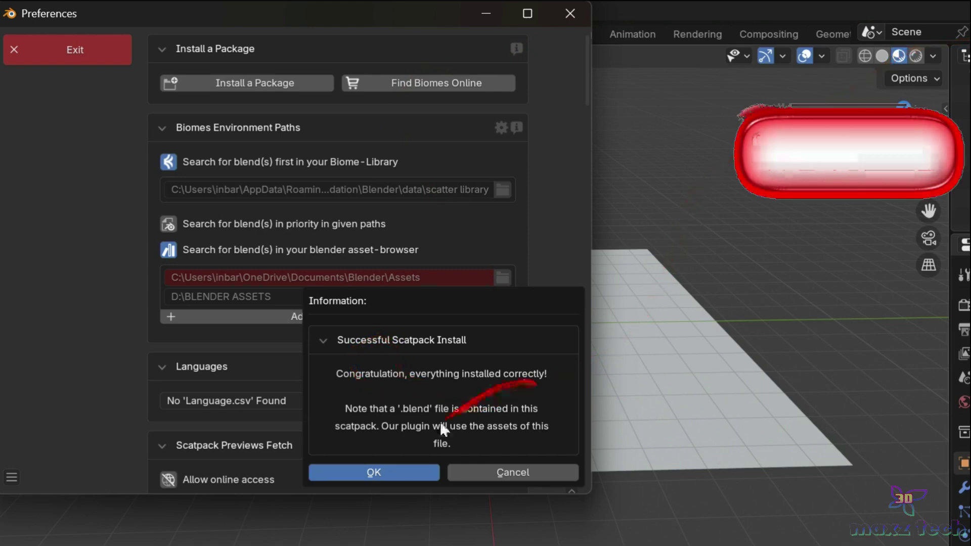
left_click(421, 475)
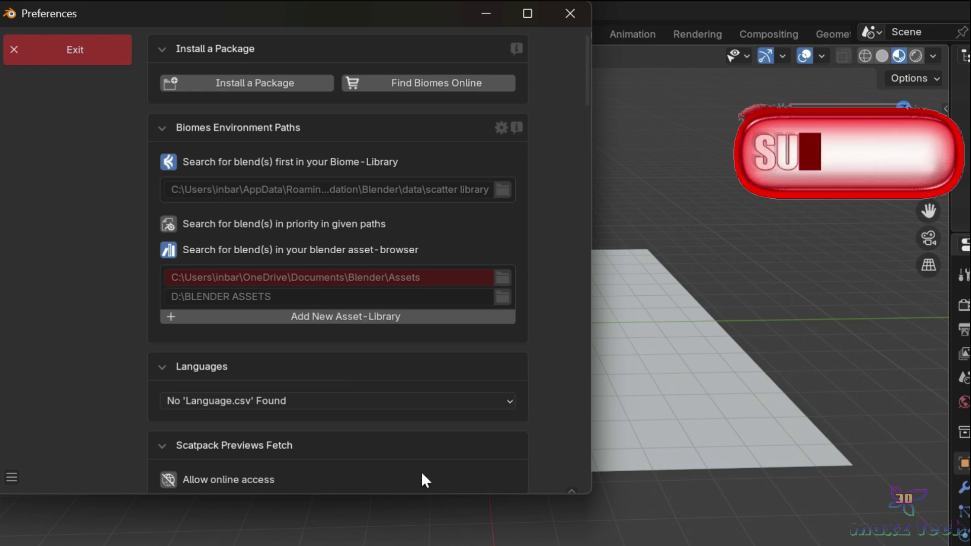
left_click(569, 14)
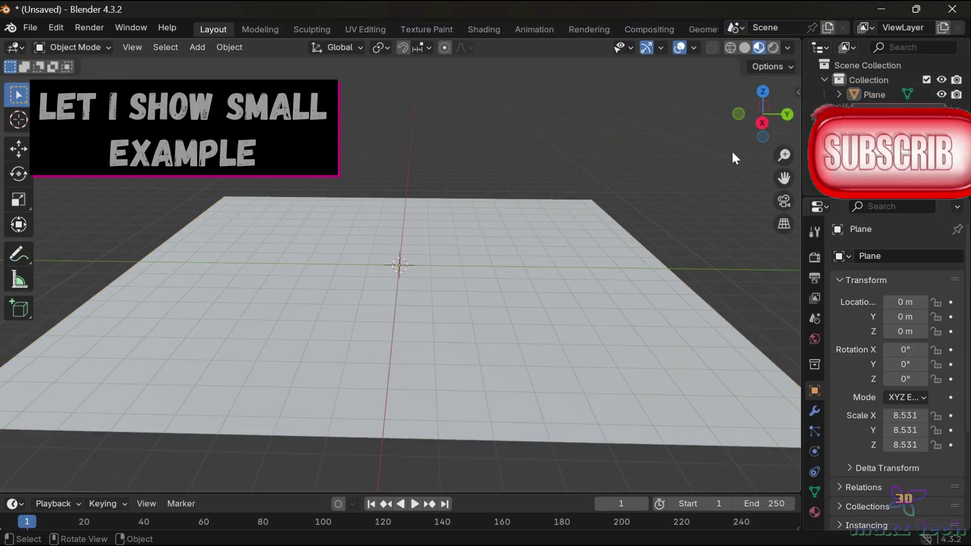
- Set the plane as the Geo-Scatter emitter and choose the 03 Random preset for Preset Scatter
key("n")
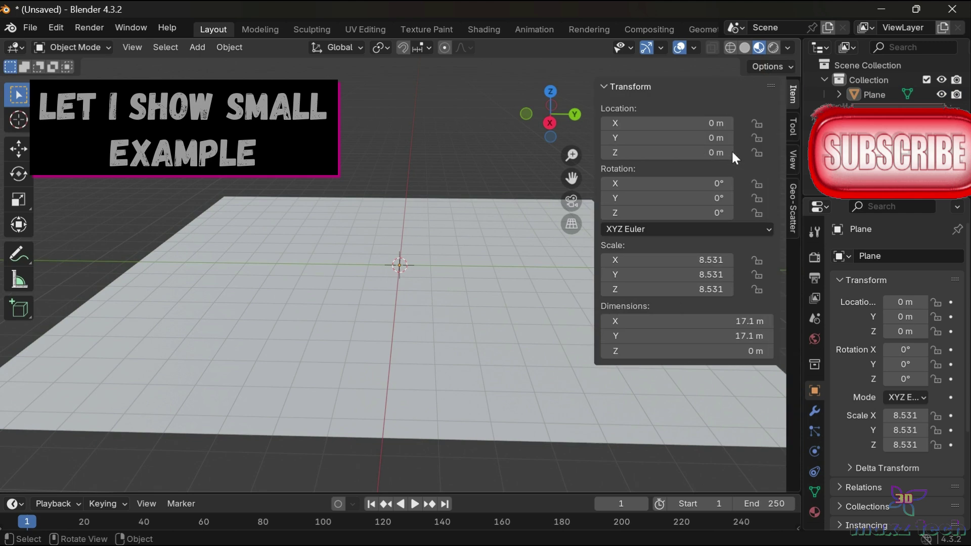
left_click(792, 212)
left_click(756, 87)
left_click(537, 344)
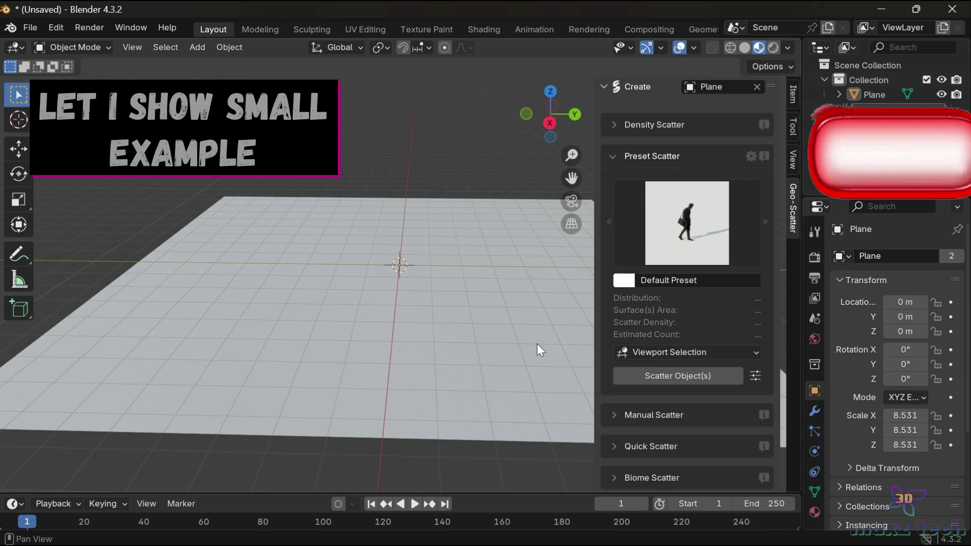
left_click(667, 241)
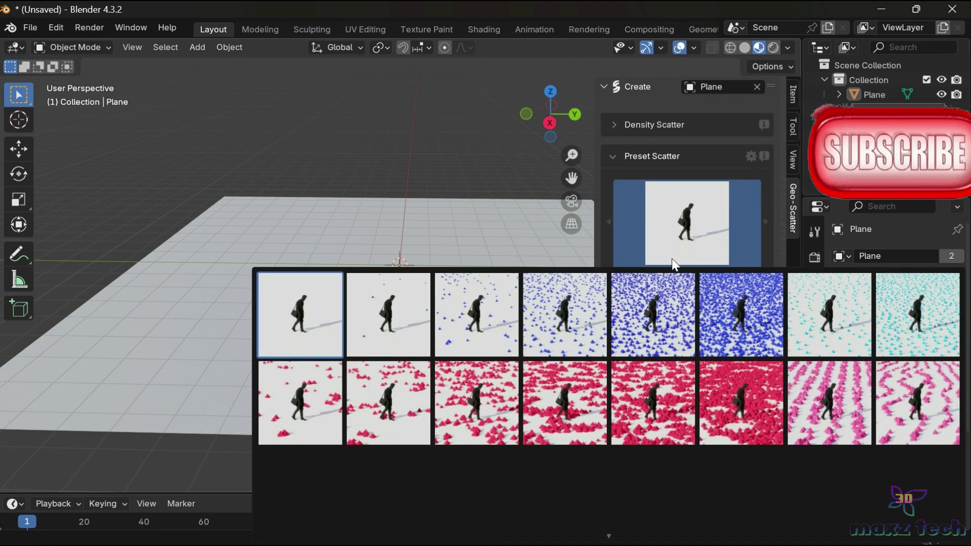
left_click(578, 325)
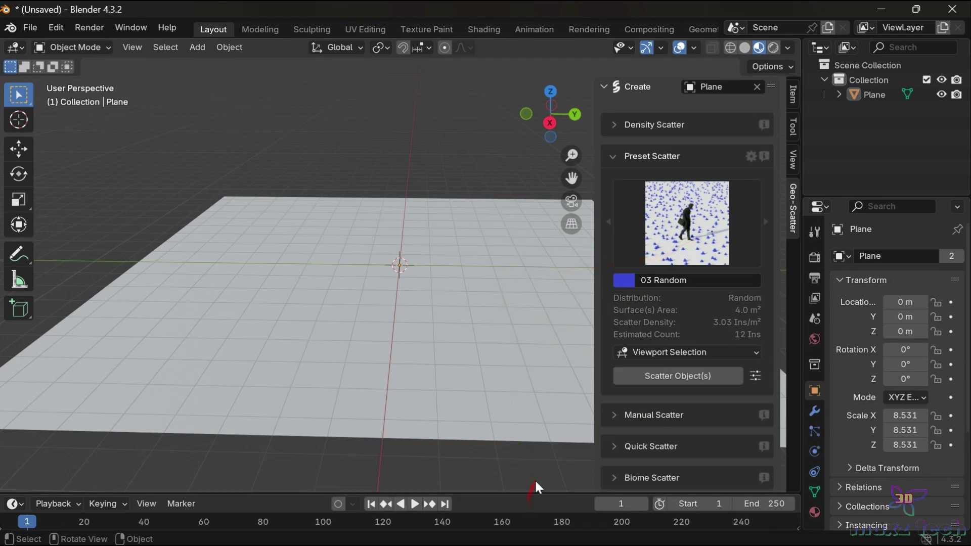
- Hide the sidebar, enlarge the timeline area below the viewport and change it to an Asset Browser
key("Left")
key("n")
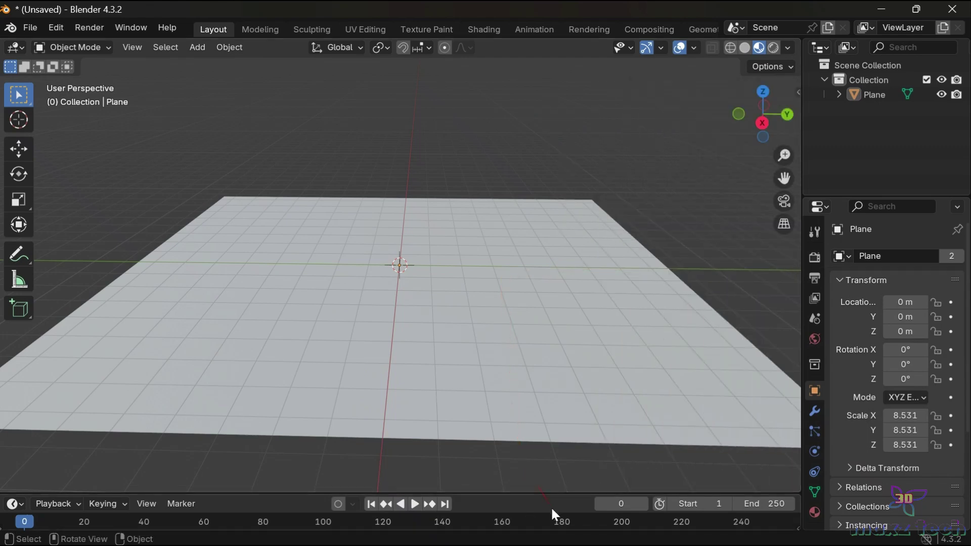
left_click_drag(547, 494, 506, 349)
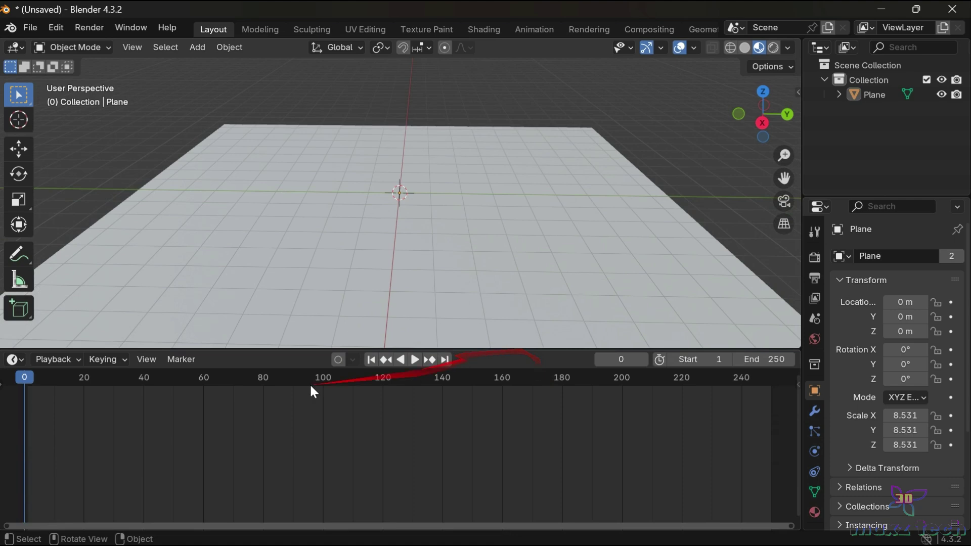
left_click(20, 359)
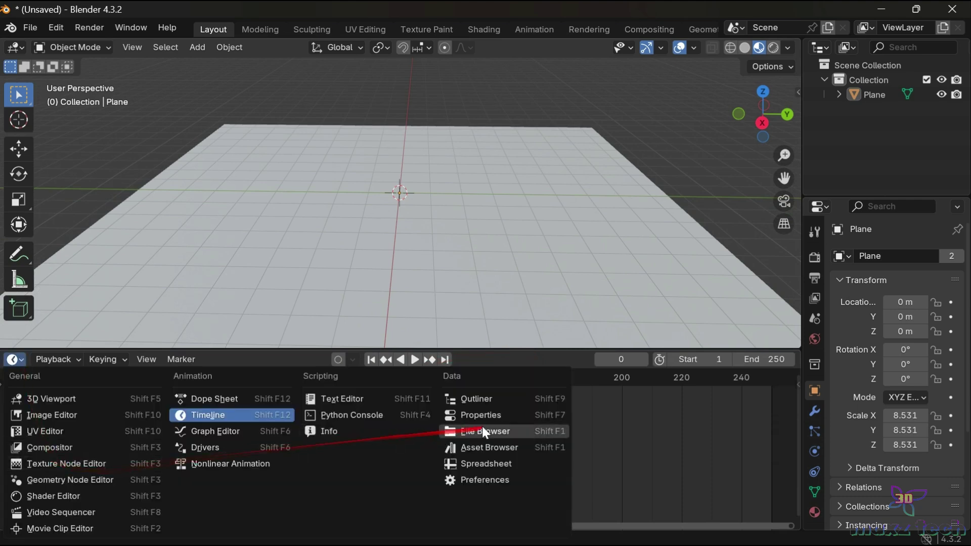
left_click(492, 441)
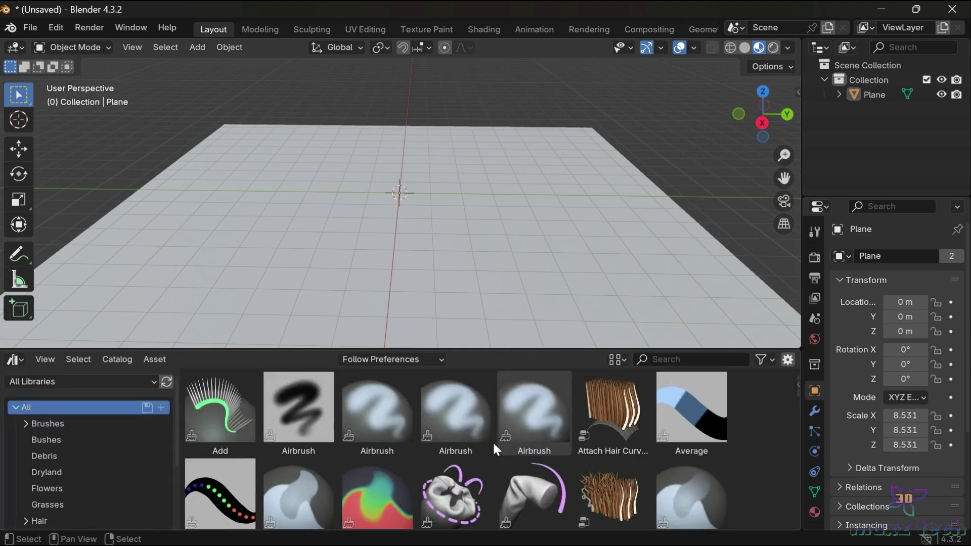
- Place the GS Conifer small A 1 asset on the plane at about X 5.7 m, Y 1.0 m
scroll(484, 435, "down", 12)
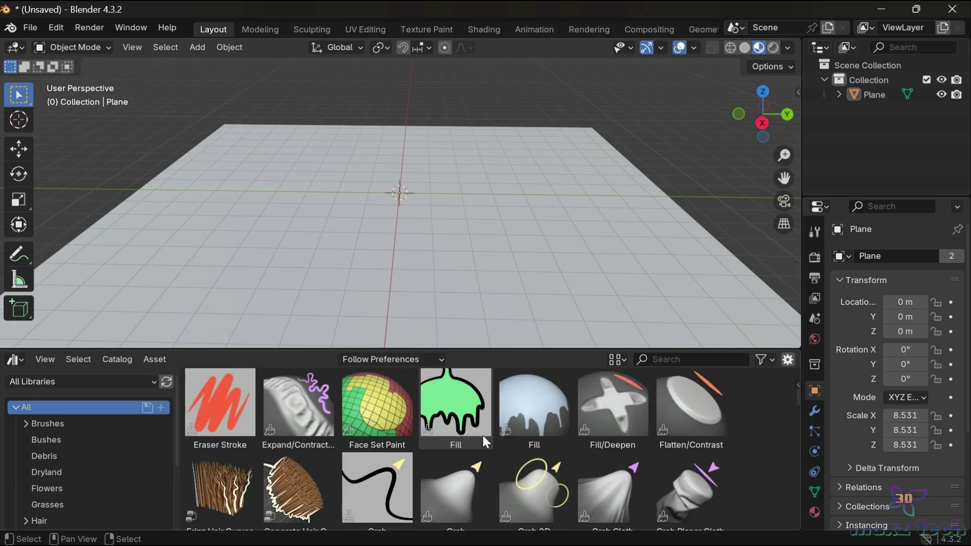
scroll(485, 441, "down", 5)
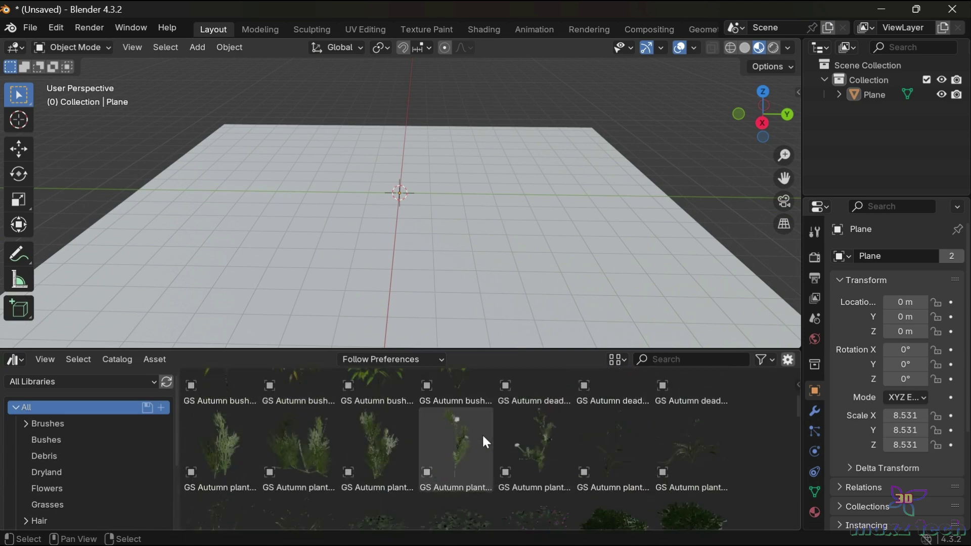
scroll(481, 433, "down", 5)
scroll(481, 433, "up", 3)
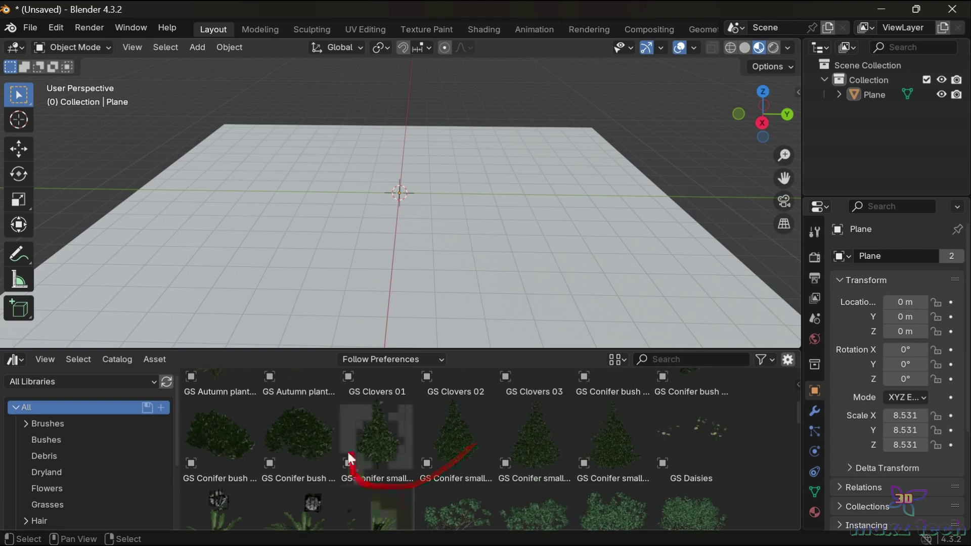
left_click_drag(377, 445, 439, 286)
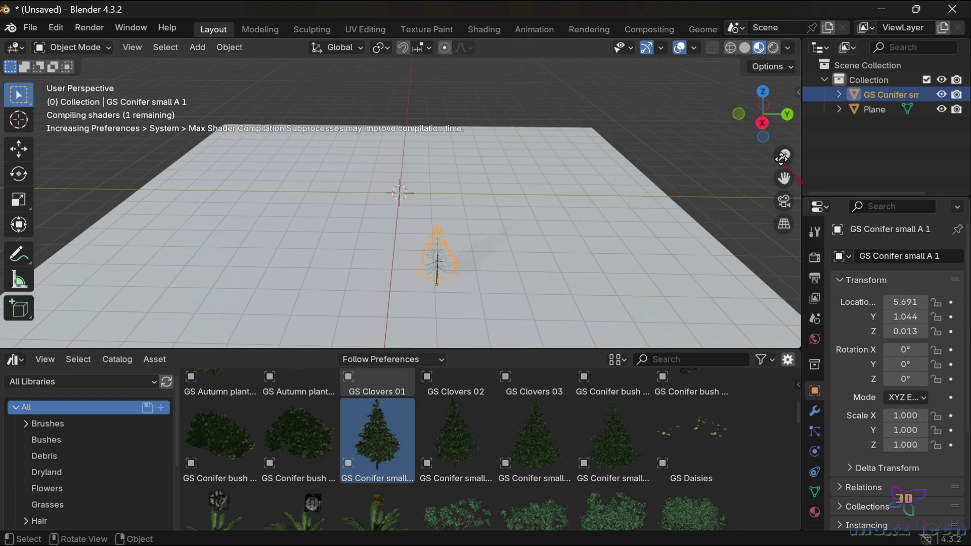
- Scale the conifer uniformly to about 2.305 and deselect it
left_click_drag(764, 136, 705, 171)
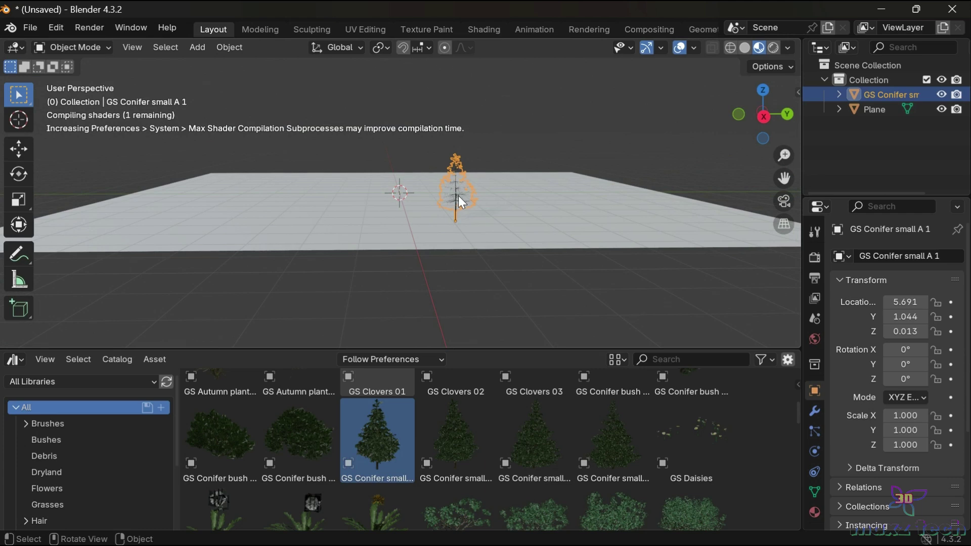
key("s")
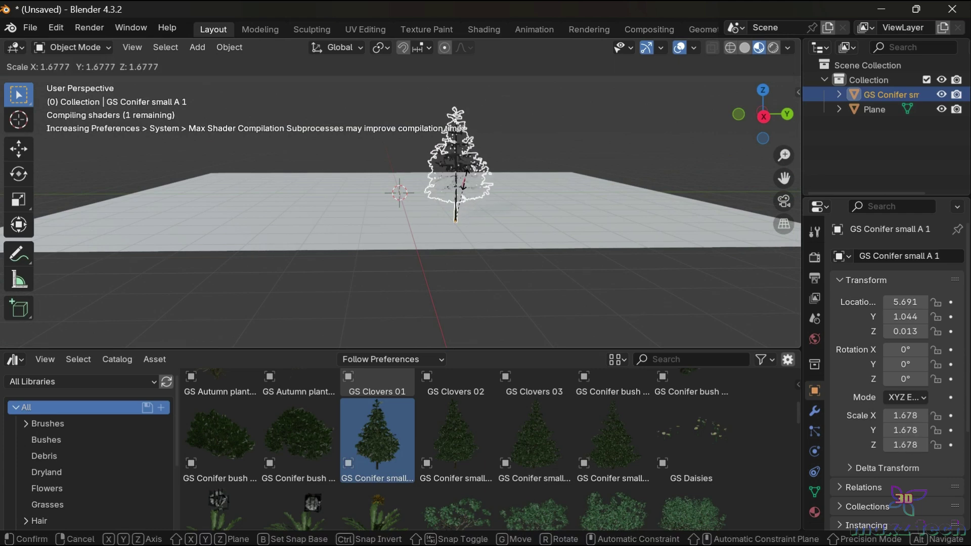
left_click(470, 164)
left_click(667, 126)
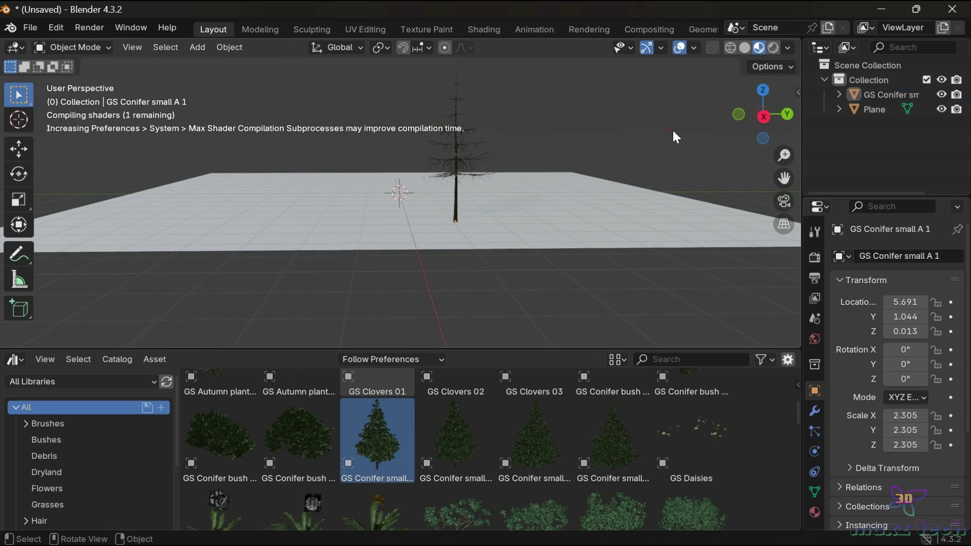
left_click_drag(784, 115, 743, 121)
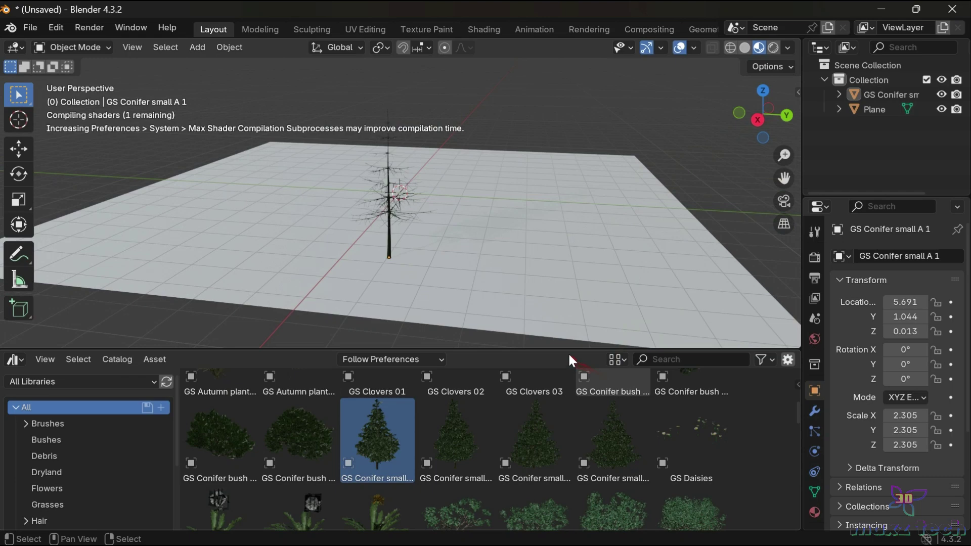
- Shrink the Asset Browser area, show the sidebar and scatter the conifer over the plane with the 03 Random preset
left_click_drag(568, 350, 568, 510)
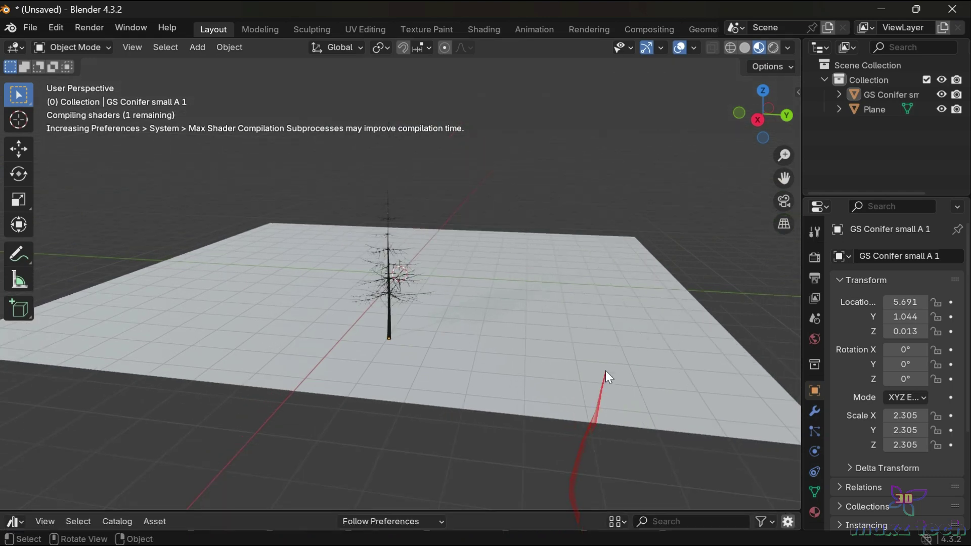
key("n")
left_click(699, 215)
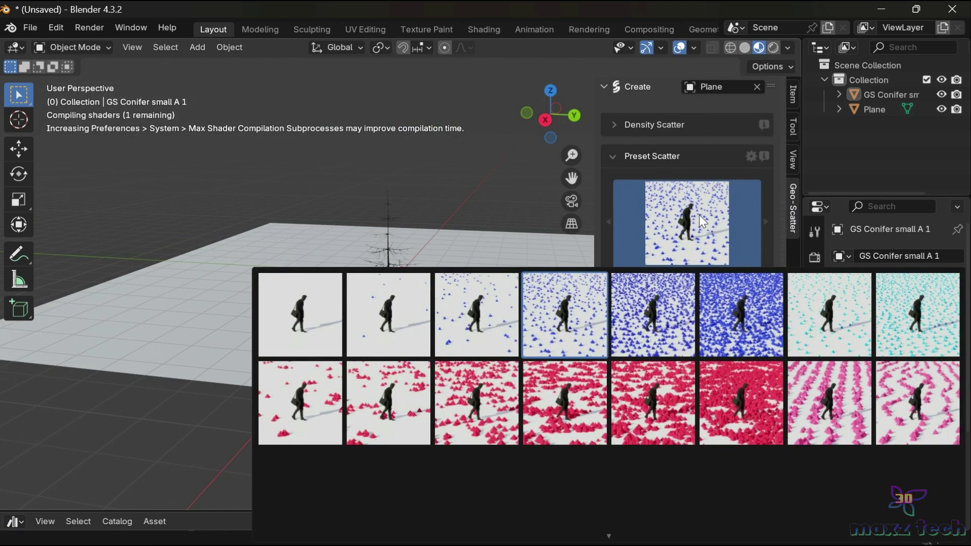
left_click(699, 214)
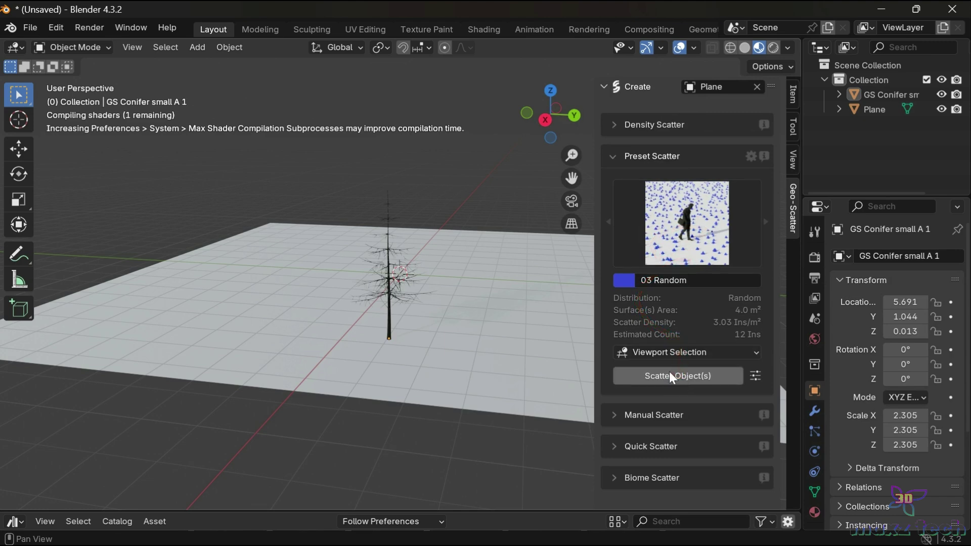
left_click(378, 268)
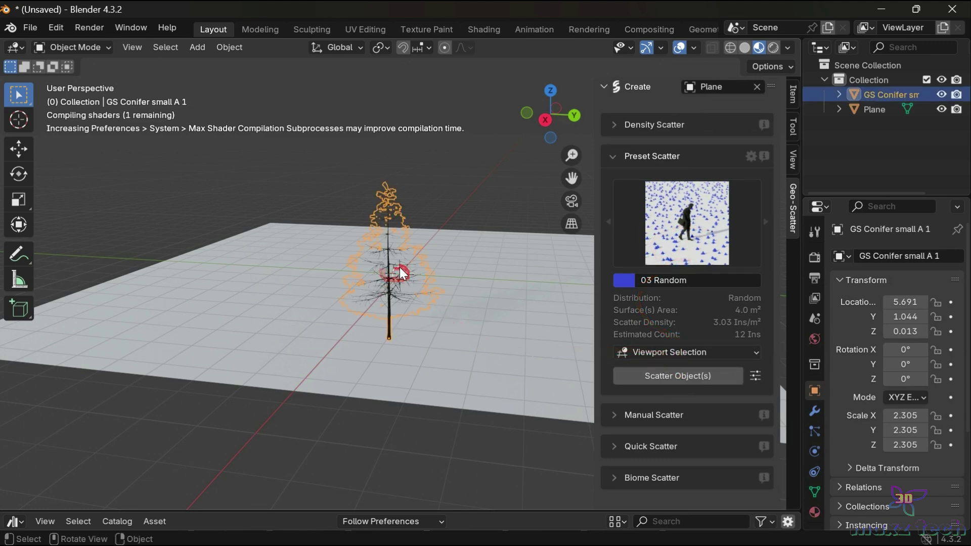
left_click(702, 378)
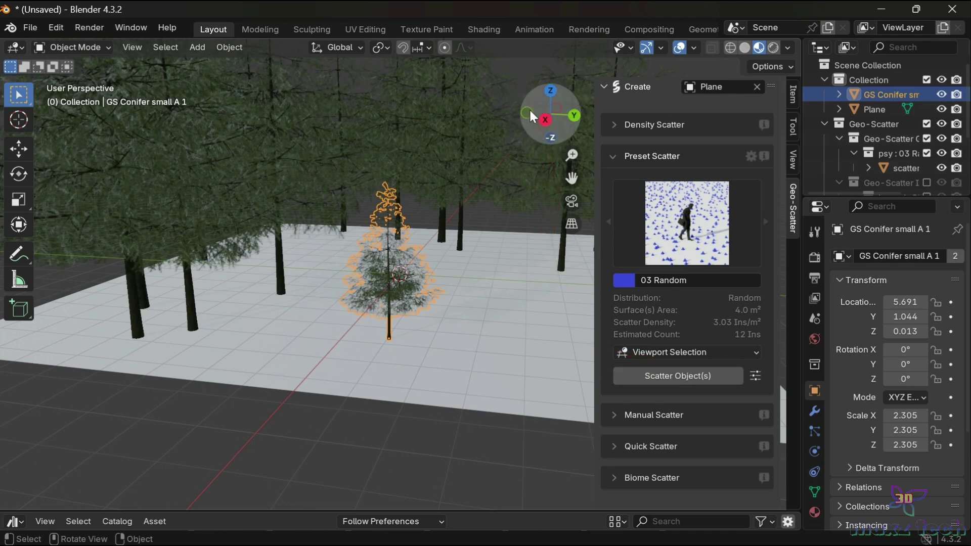
- Open the Geo-Scatter biome library from Biome Scatter and widen its window to fit two columns of biomes
left_click_drag(527, 112, 499, 208)
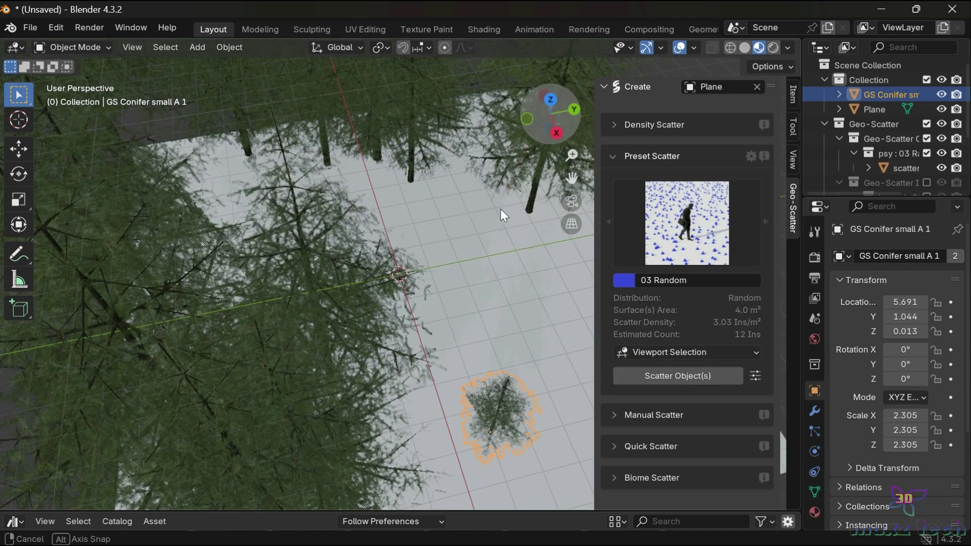
scroll(501, 207, "down", 5)
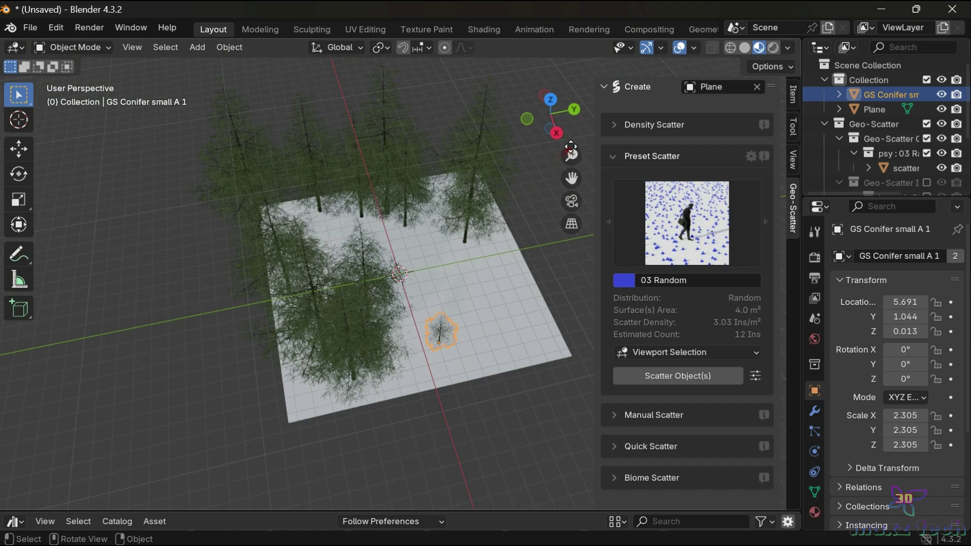
left_click_drag(554, 112, 508, 132)
scroll(660, 238, "down", 6)
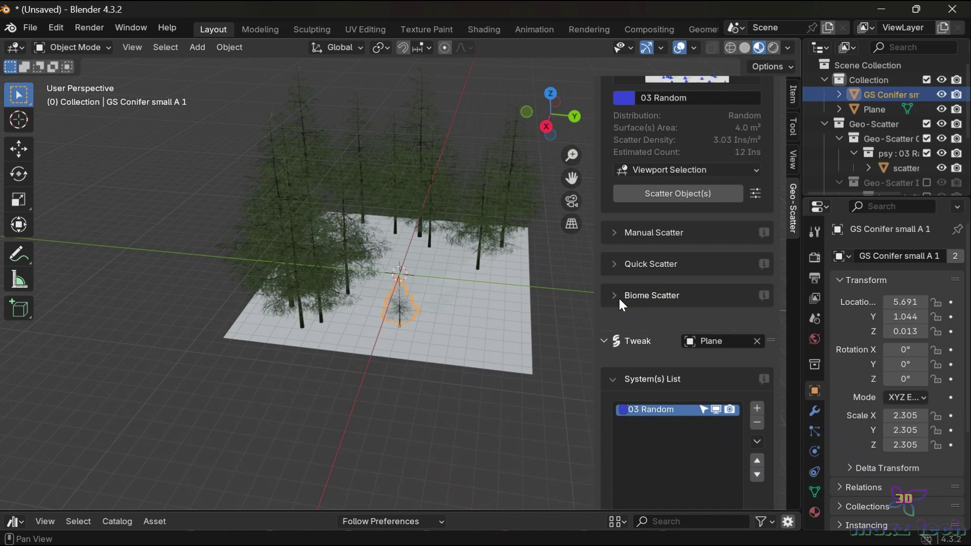
left_click(618, 297)
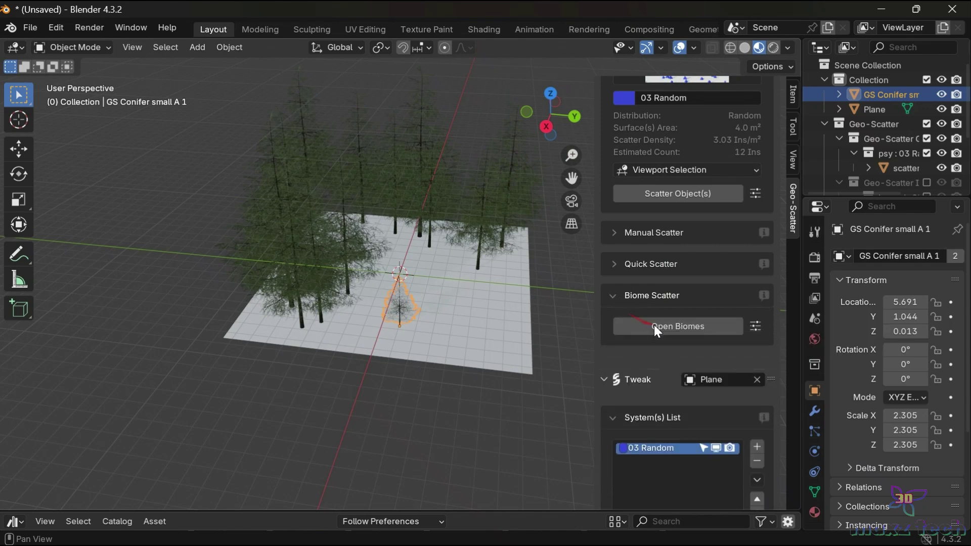
scroll(654, 325, "down", 1)
left_click(660, 296)
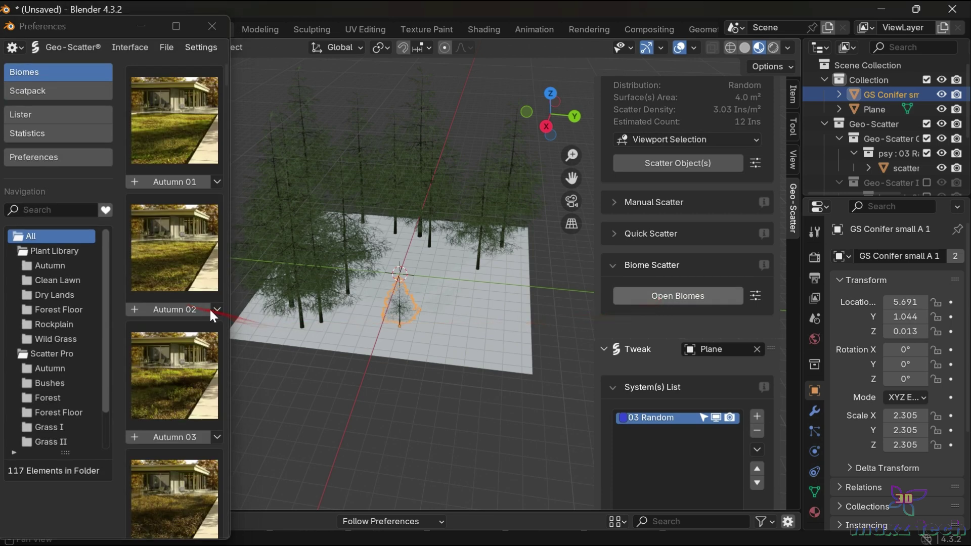
left_click_drag(230, 322, 367, 343)
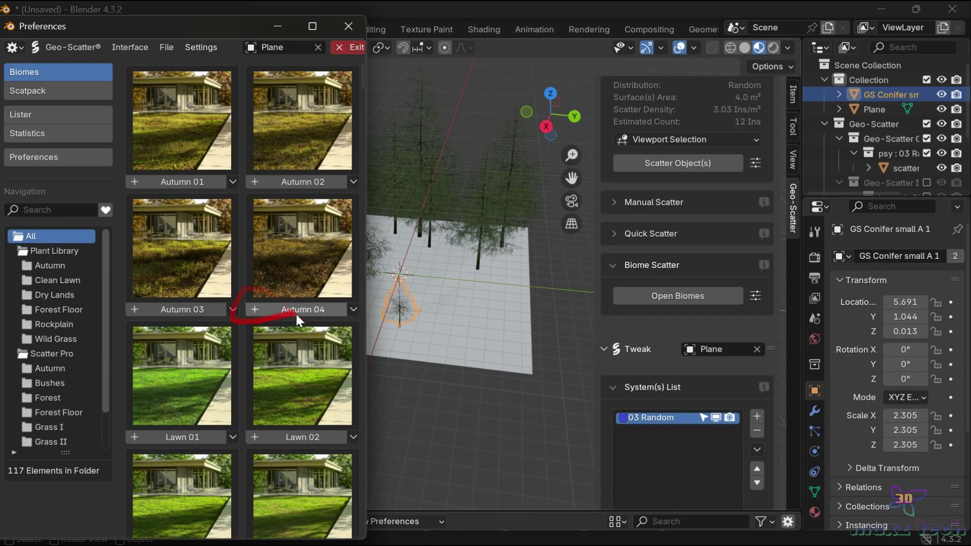
- Browse the biome library and scatter the Lawn 02 biome over the plane
scroll(202, 289, "down", 5)
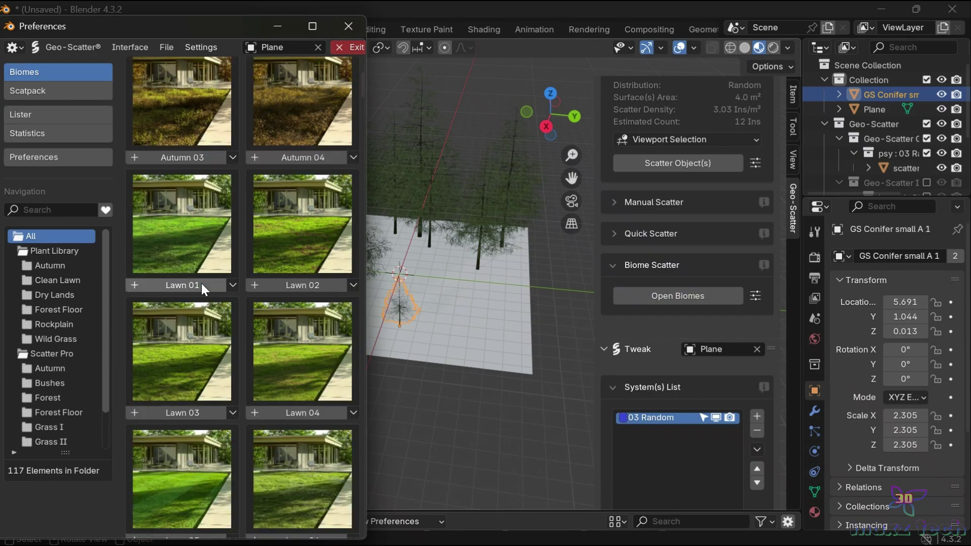
scroll(201, 283, "up", 5)
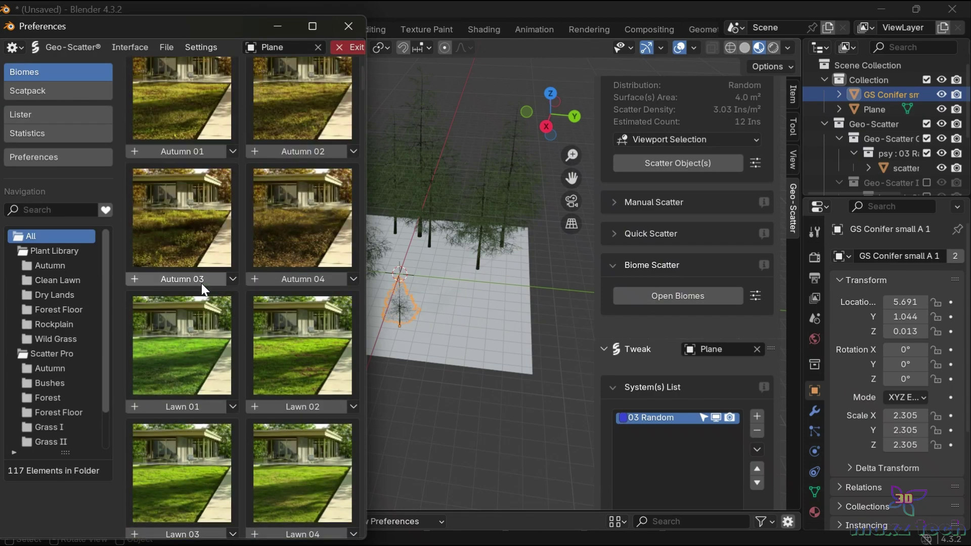
scroll(205, 275, "down", 3)
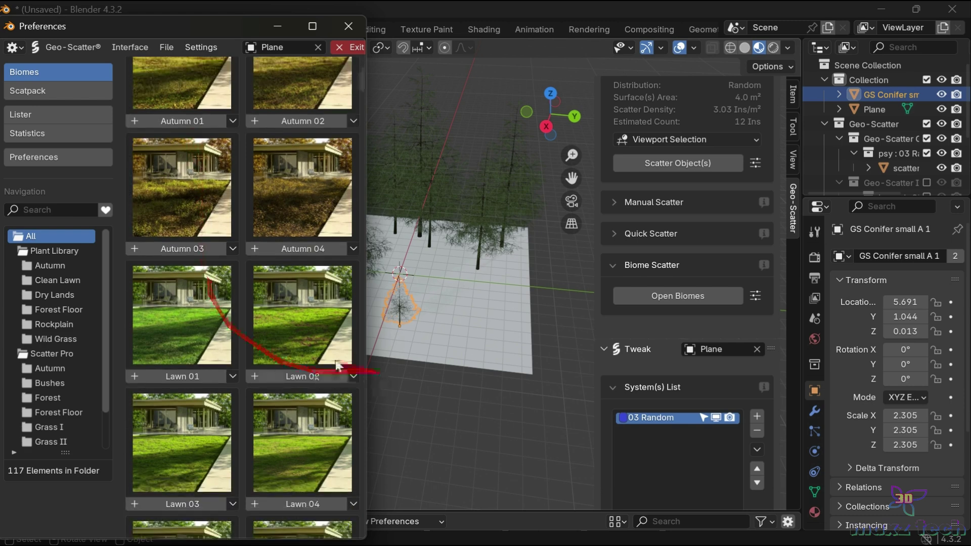
left_click(310, 375)
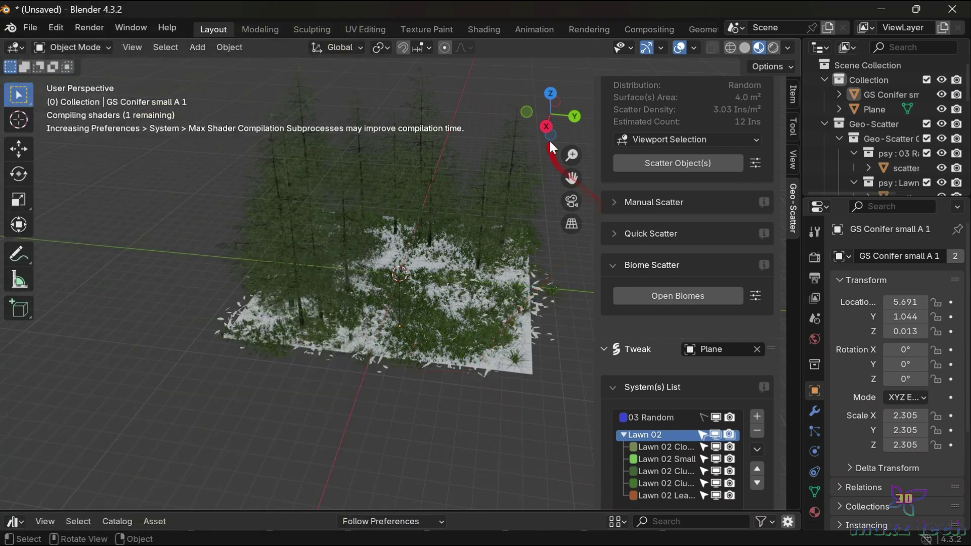
- Examine the scattered lawn and conifers from several angles, review the scatter systems list and hide the sidebar
mouse_move(557, 132)
left_mouse_down()
mouse_move(536, 134)
mouse_move(549, 127)
left_mouse_up()
scroll(537, 289, "up", 4)
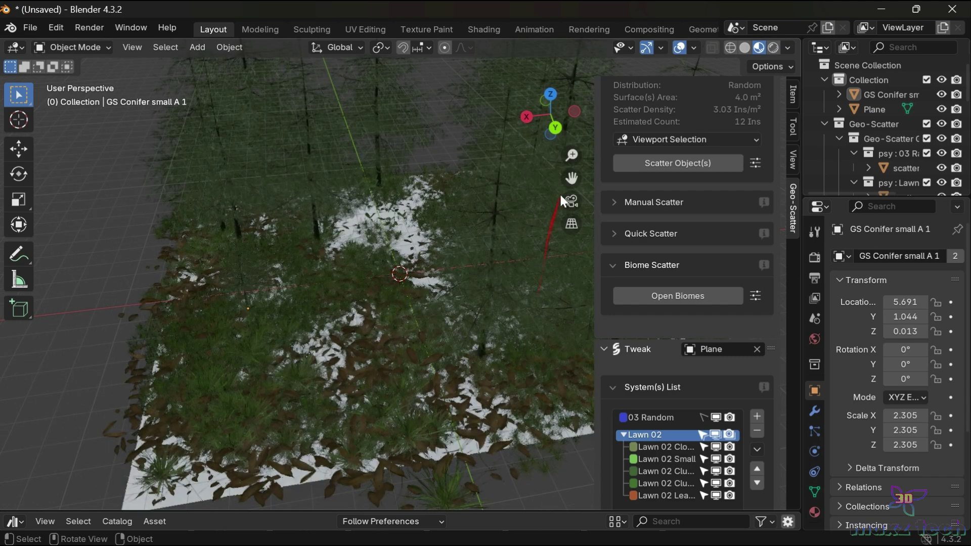
mouse_move(555, 127)
left_mouse_down()
mouse_move(553, 115)
mouse_move(537, 122)
left_mouse_up()
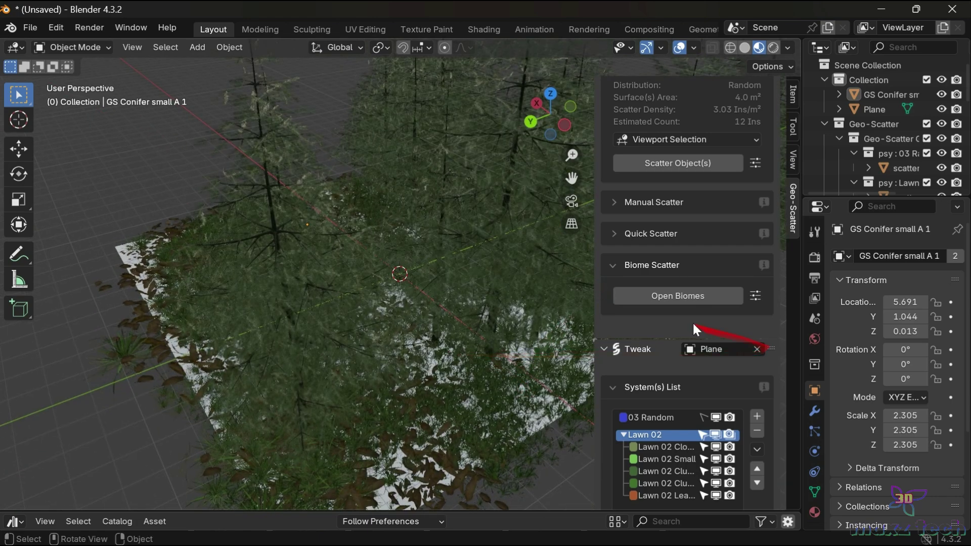
scroll(693, 326, "down", 3)
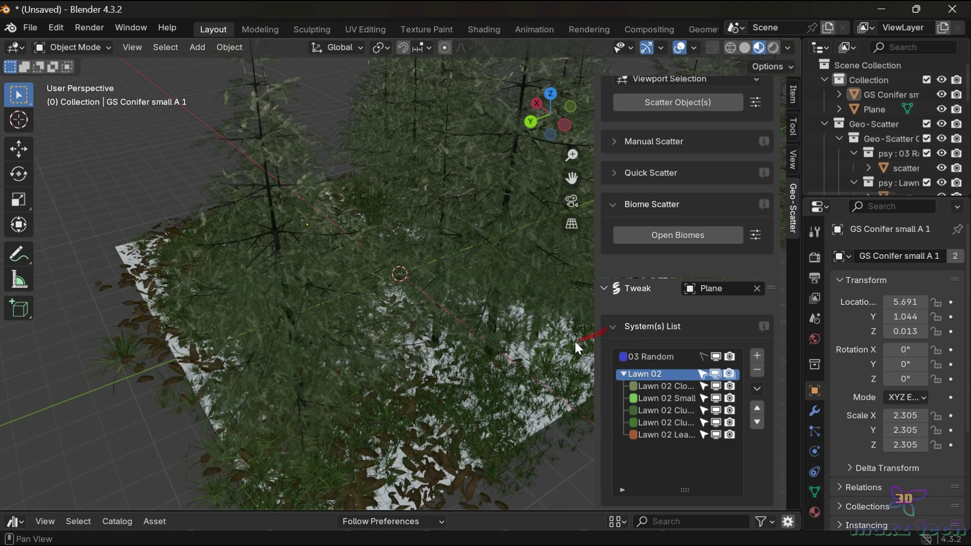
key("n")
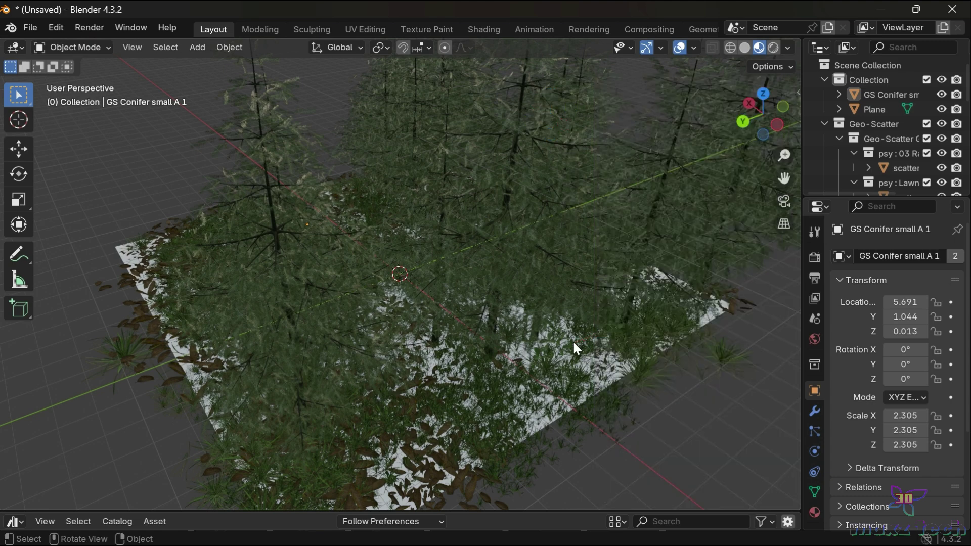